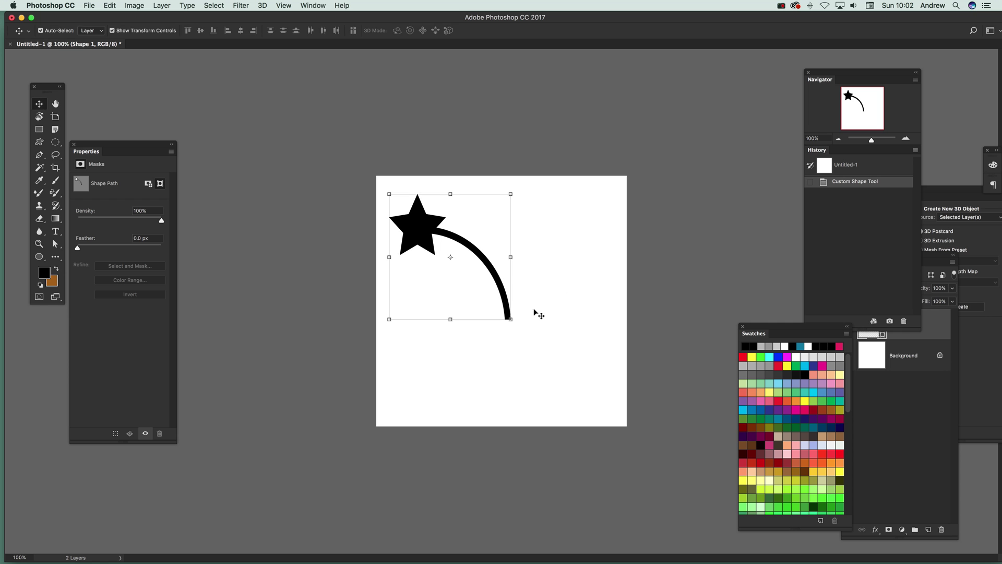
Try enlarging the shooting-star shape, abandon the transform, and delete its layer
left_click_drag(511, 319, 620, 388)
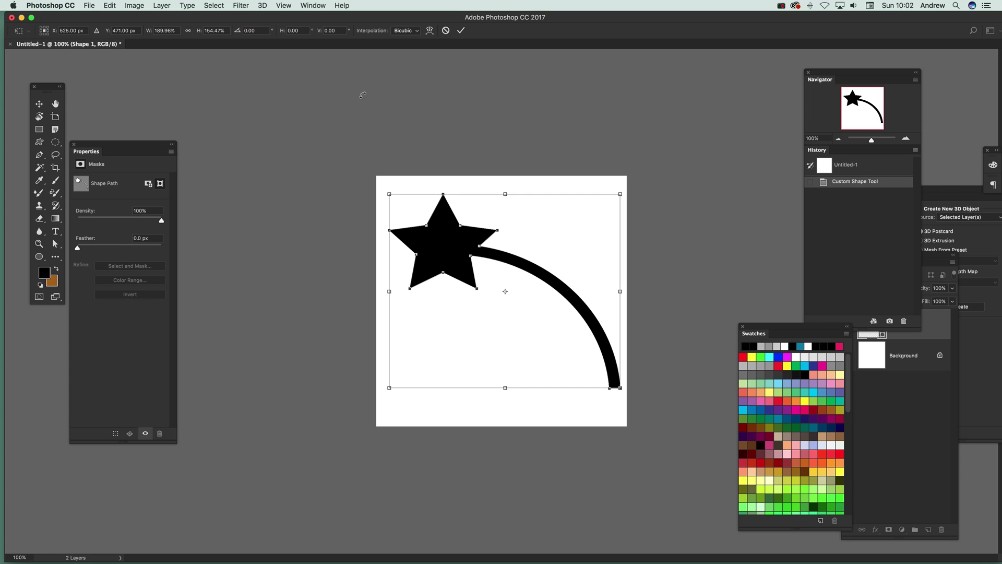
left_click(446, 31)
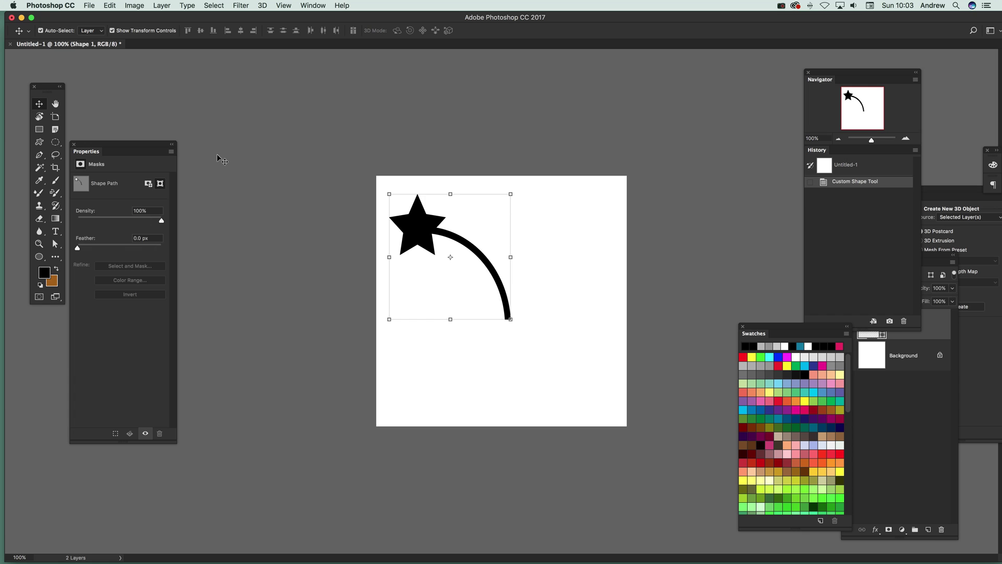
key("Delete")
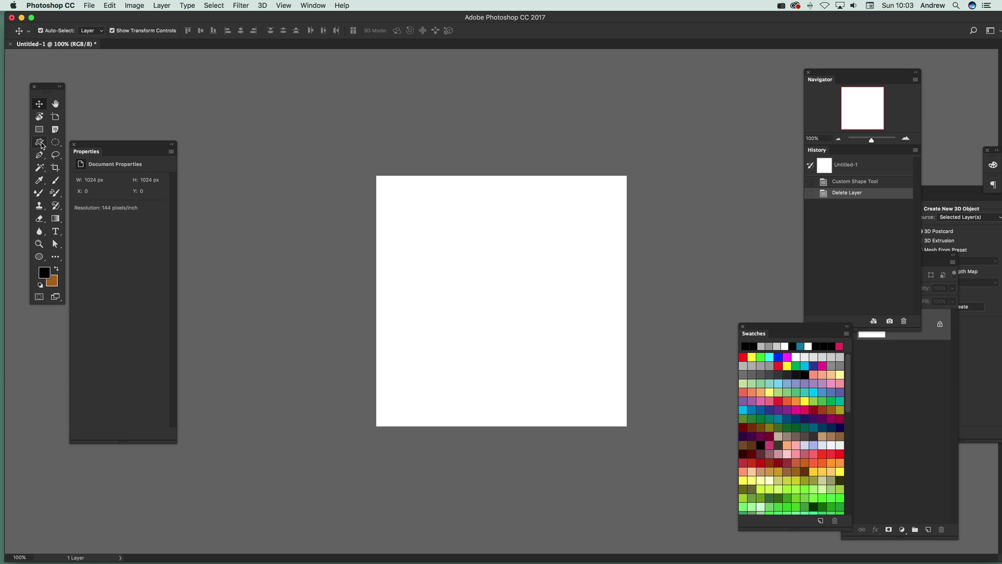
With the Custom Shape tool, reset the custom shape presets to the default set
left_click(40, 144)
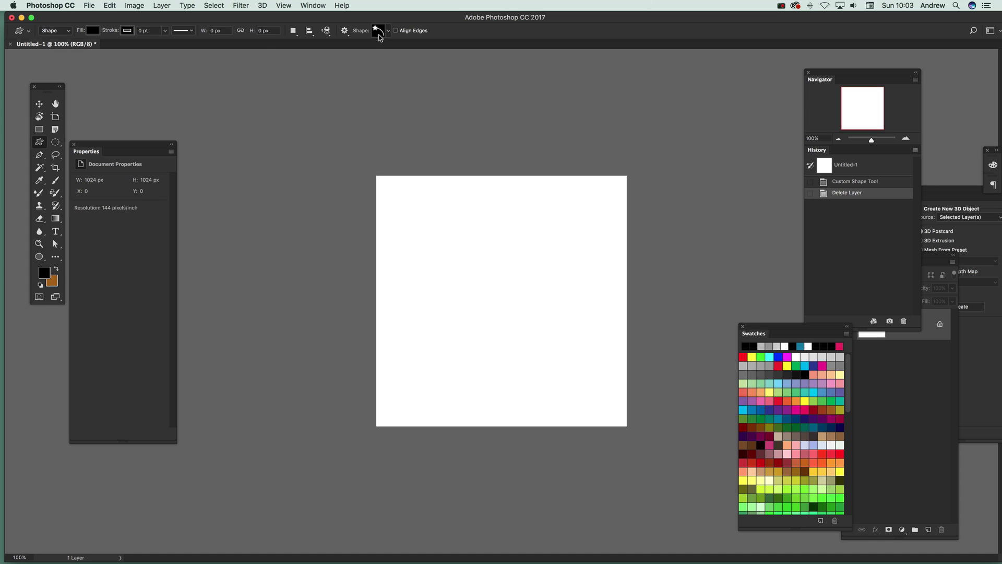
left_click(386, 32)
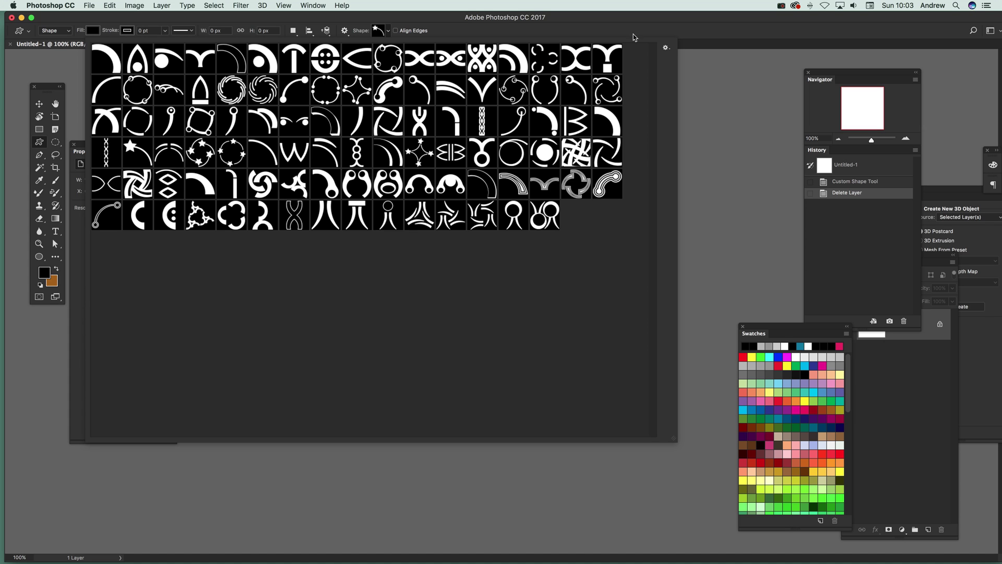
left_click(666, 47)
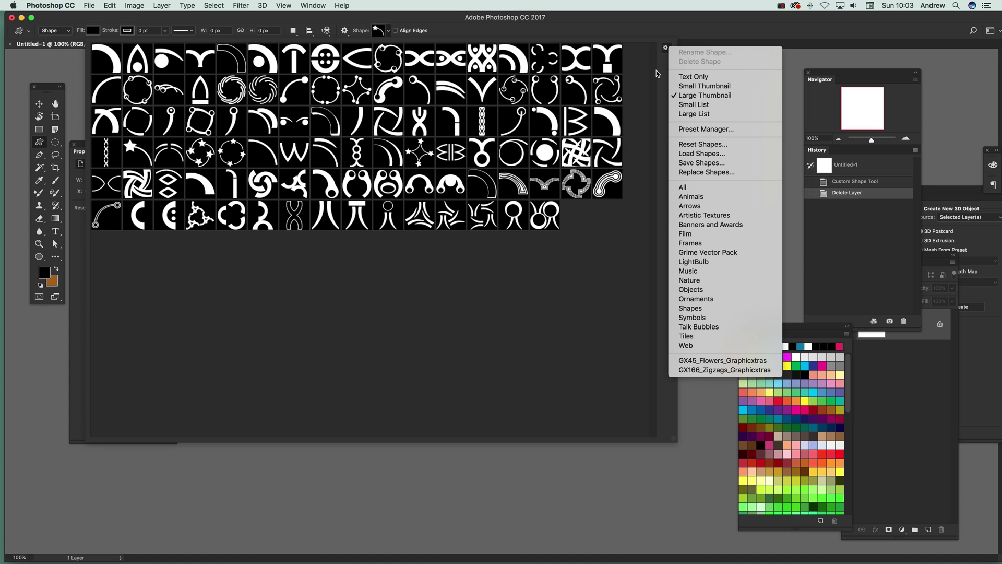
left_click(701, 149)
left_click(594, 189)
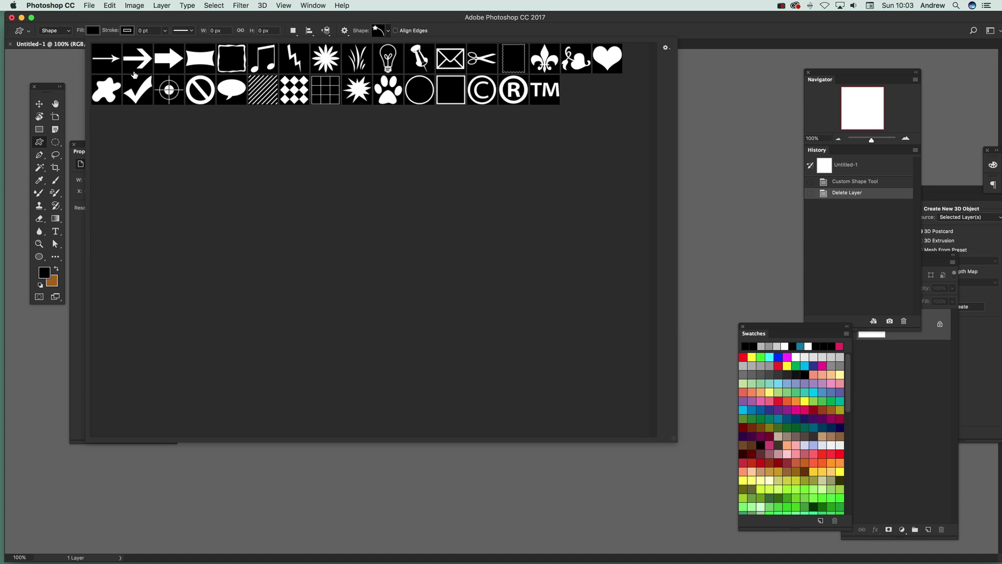
Switch to Finder and look through the Arcs - 126 and Abstracts - 15 folders for Photoshop custom shape files
left_click(668, 50)
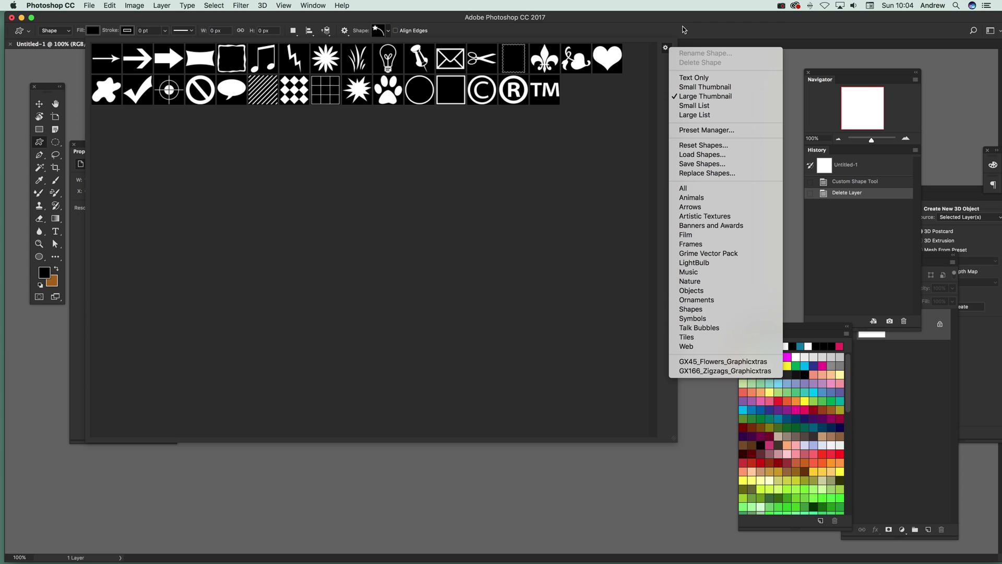
left_click(666, 48)
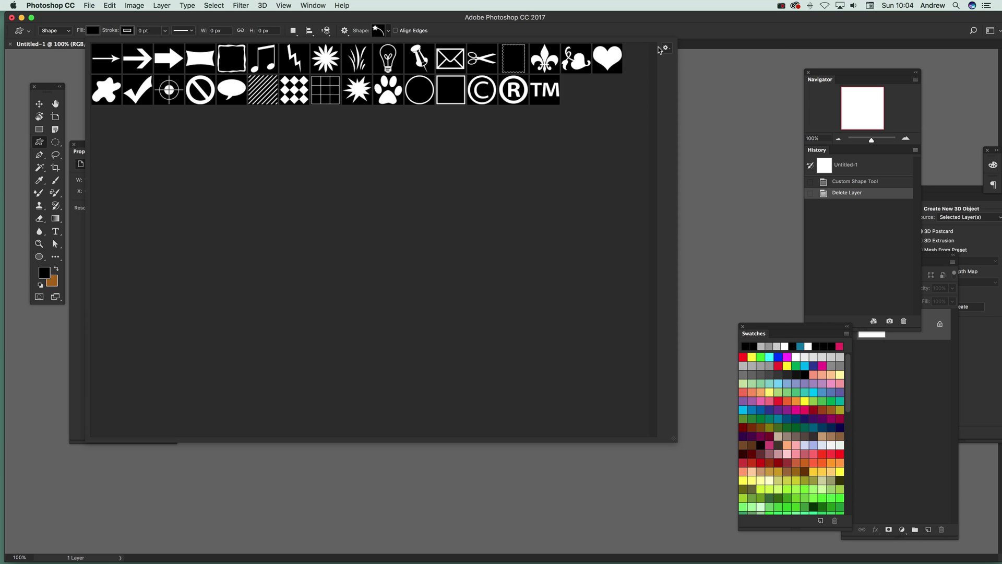
key("super+Tab")
key("super+Tab")
key("super+shift+Tab")
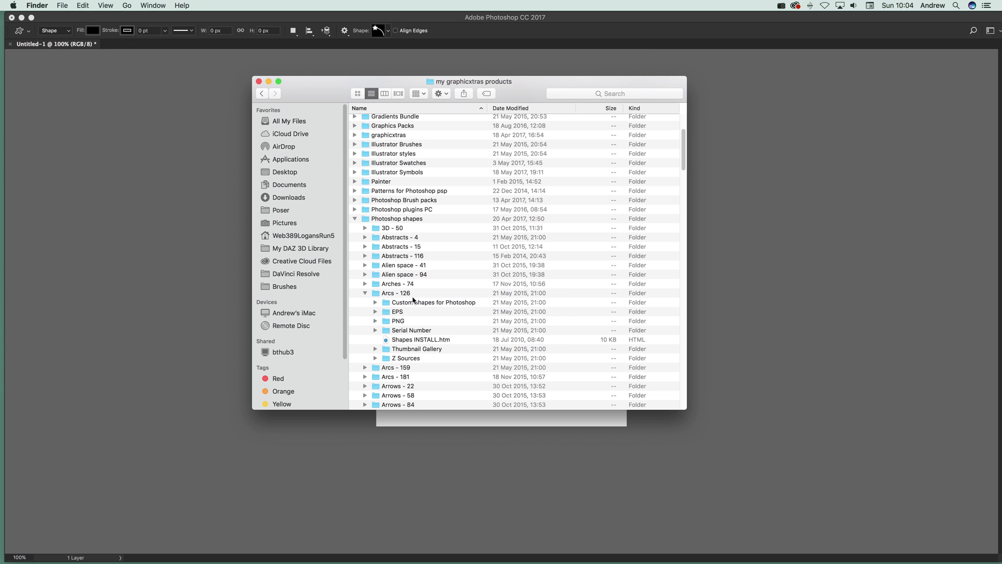
left_click(375, 303)
left_click(457, 312)
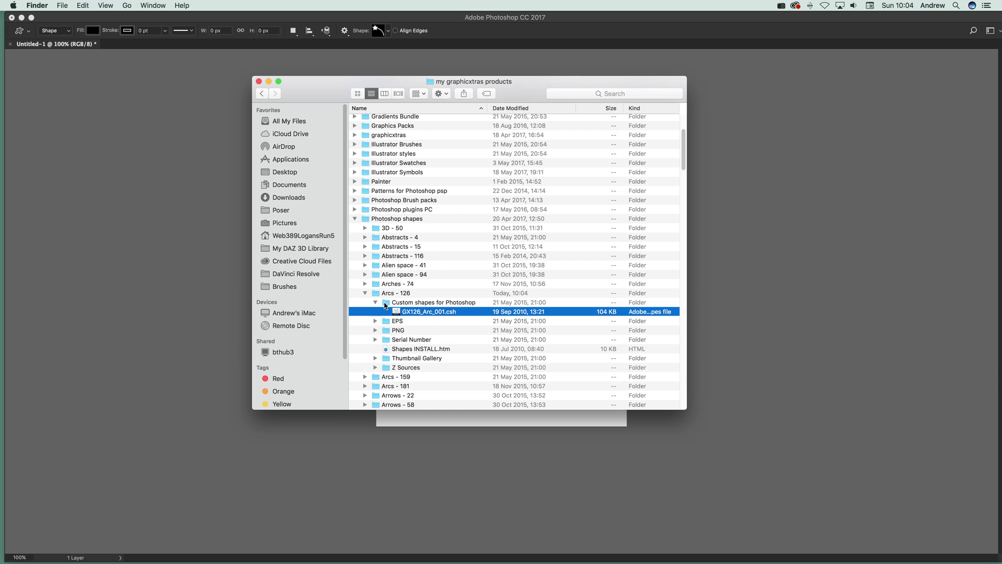
left_click(366, 246)
scroll(420, 341, "down", 1)
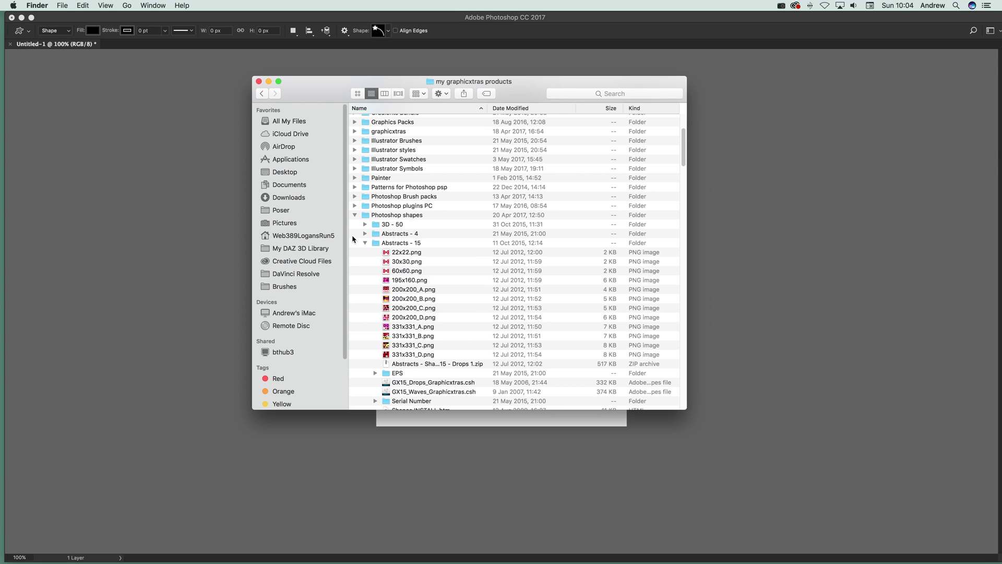
Switch back to Photoshop and replace the custom shape presets with GX126_Arc_001.csh from the Arcs - 126 folder
key("super+Tab")
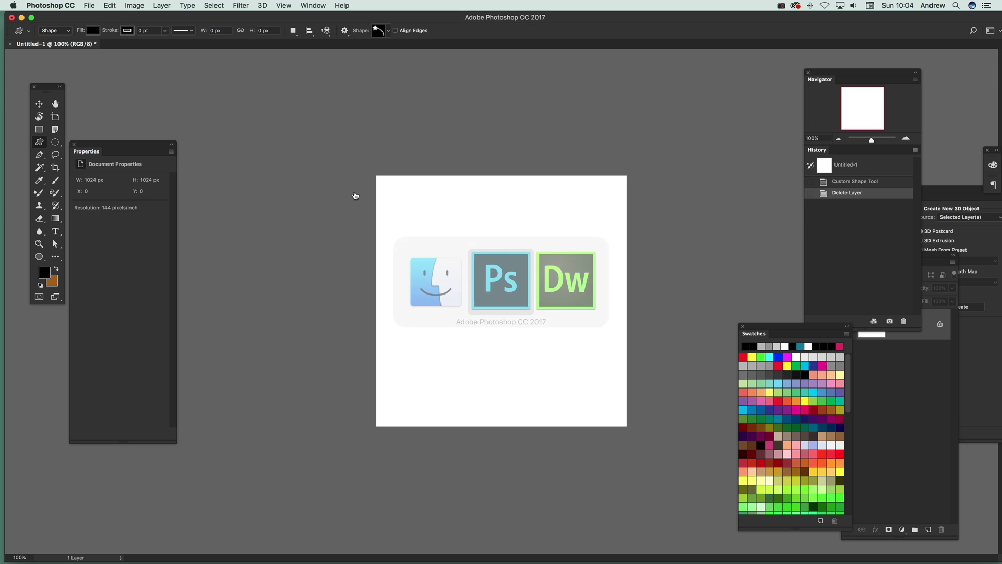
left_click(387, 32)
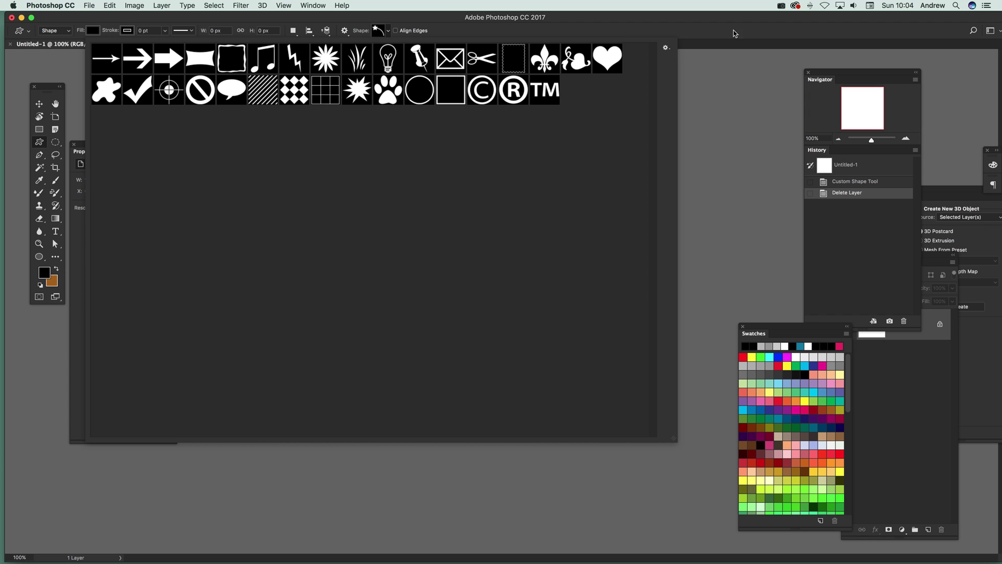
left_click(666, 48)
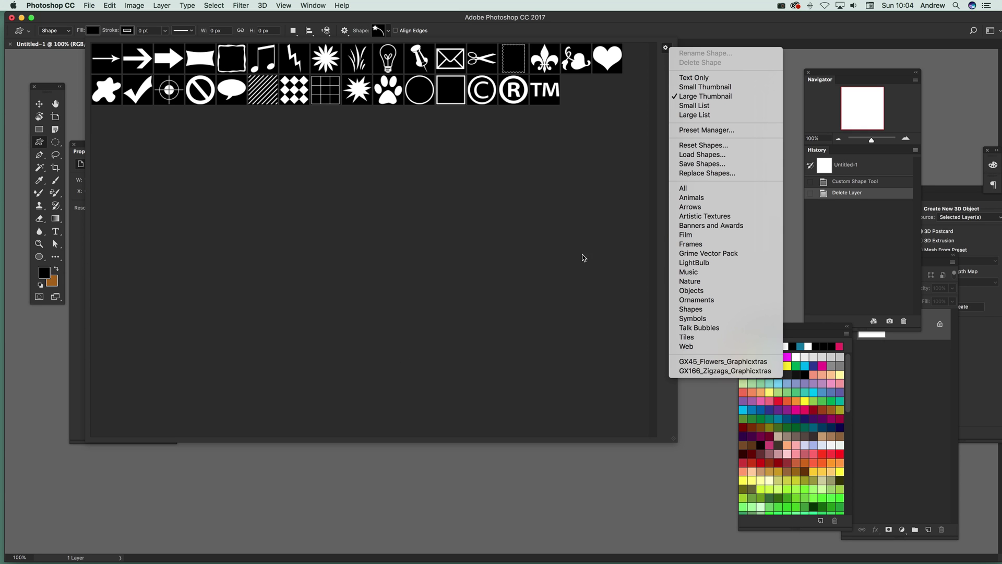
left_click(684, 176)
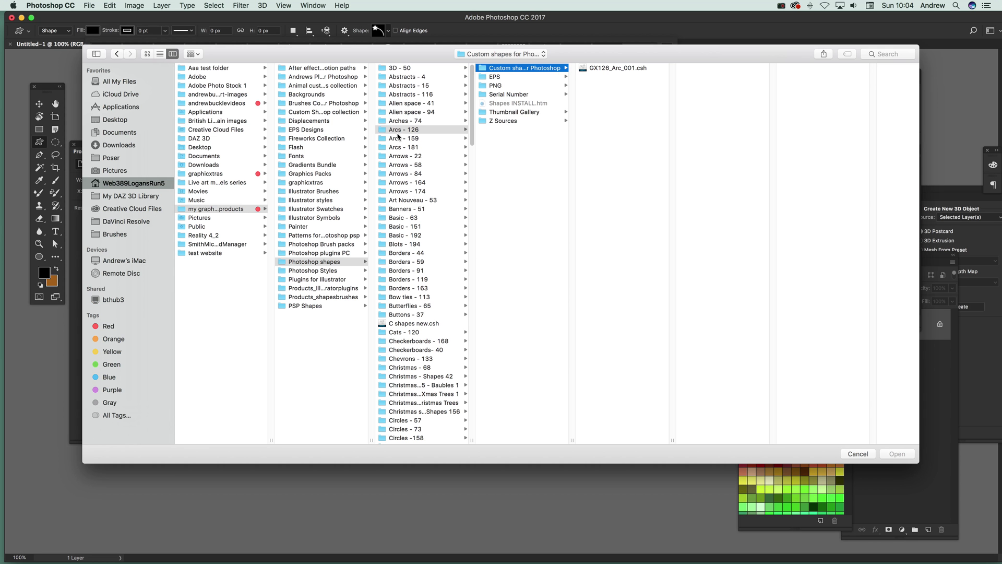
left_click(646, 68)
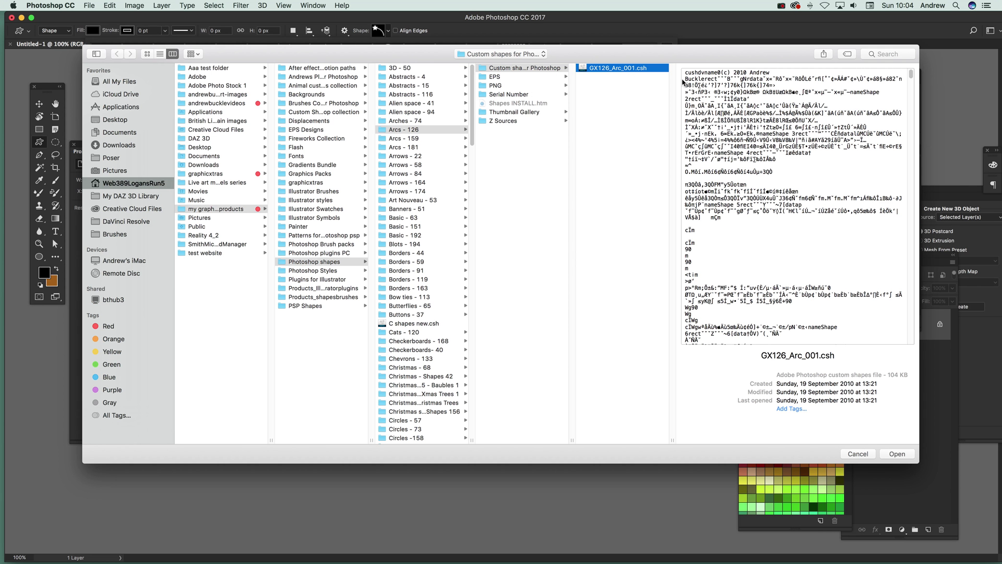
left_click(903, 453)
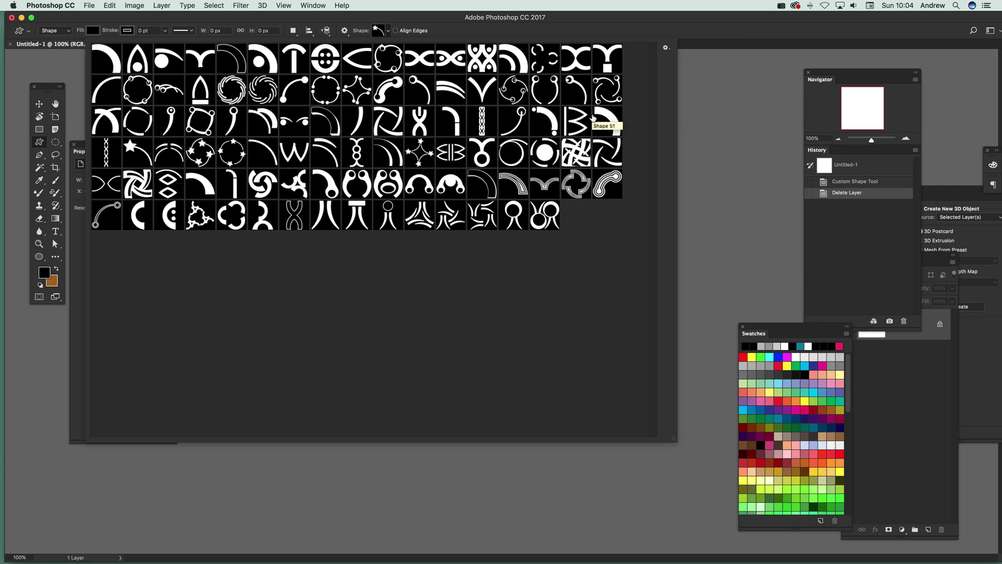
left_click(82, 18)
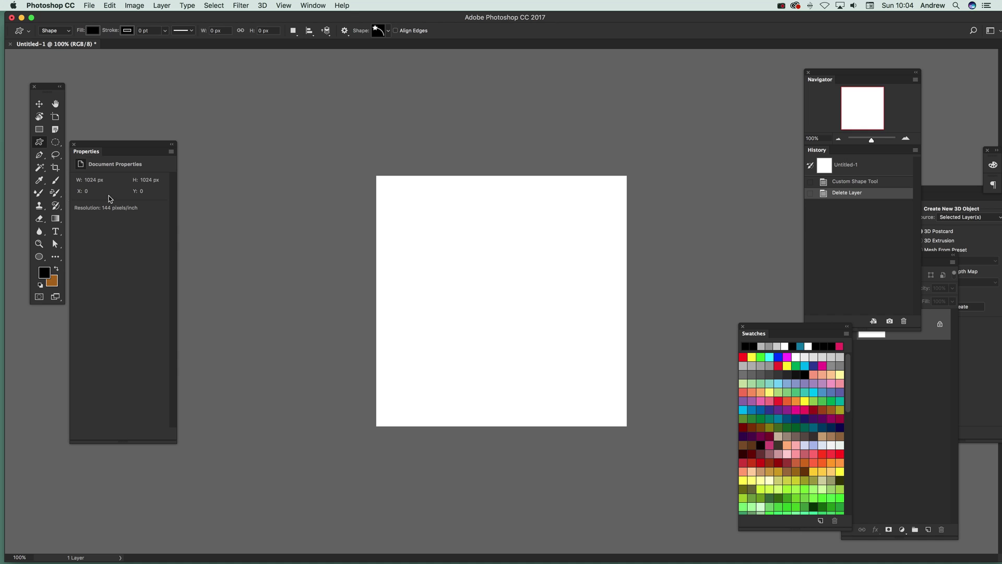
Draw the split-ring shape with four inner dots in Shape mode at the canvas centre, about 785 by 800 px
left_click(53, 31)
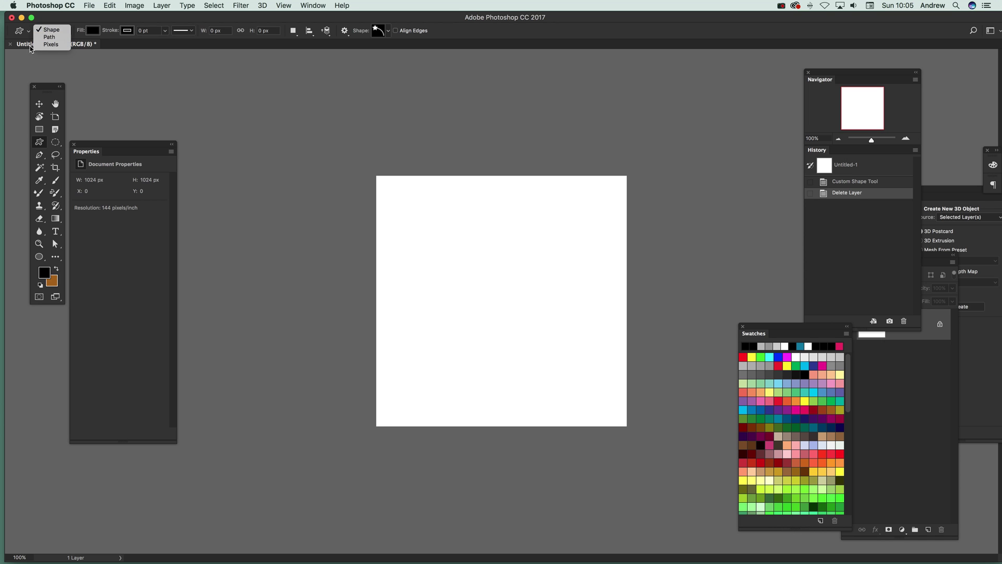
left_click(387, 32)
left_click(388, 31)
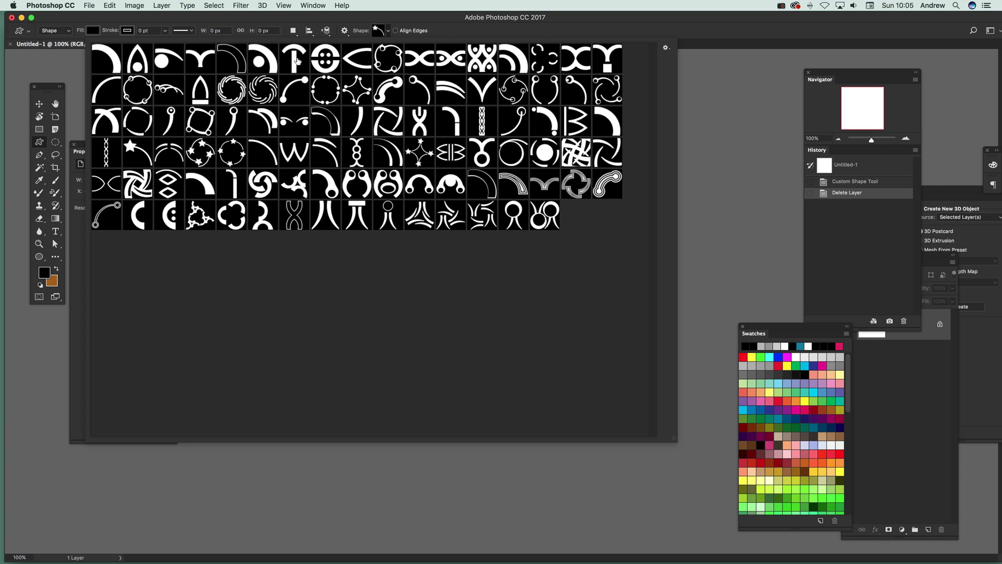
left_click(323, 60)
left_click(555, 36)
left_click_drag(400, 199, 595, 396)
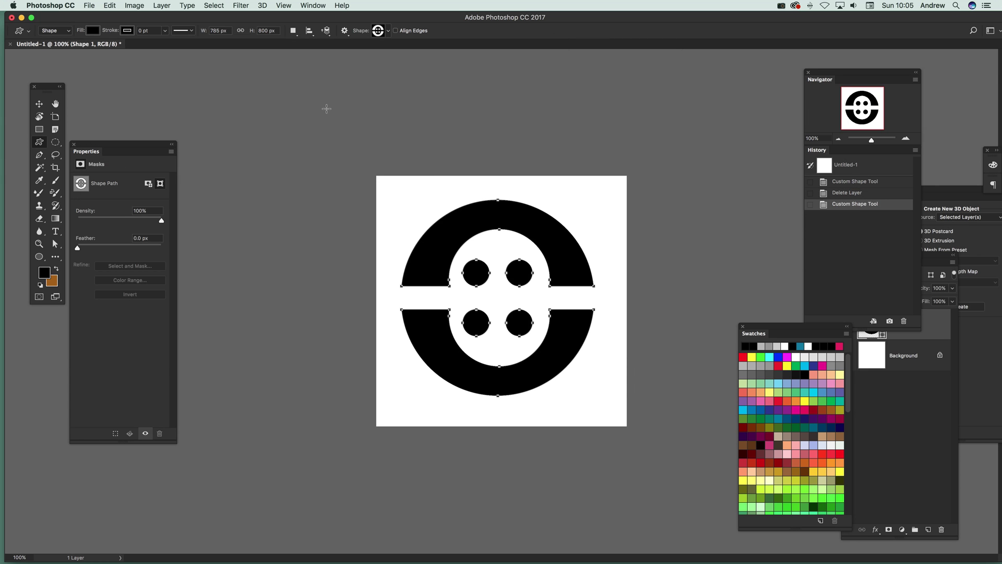
Freely scale, rotate and reposition the split-ring shape so its gap runs steeply diagonal and it overlaps the canvas's lower edge
left_click(39, 104)
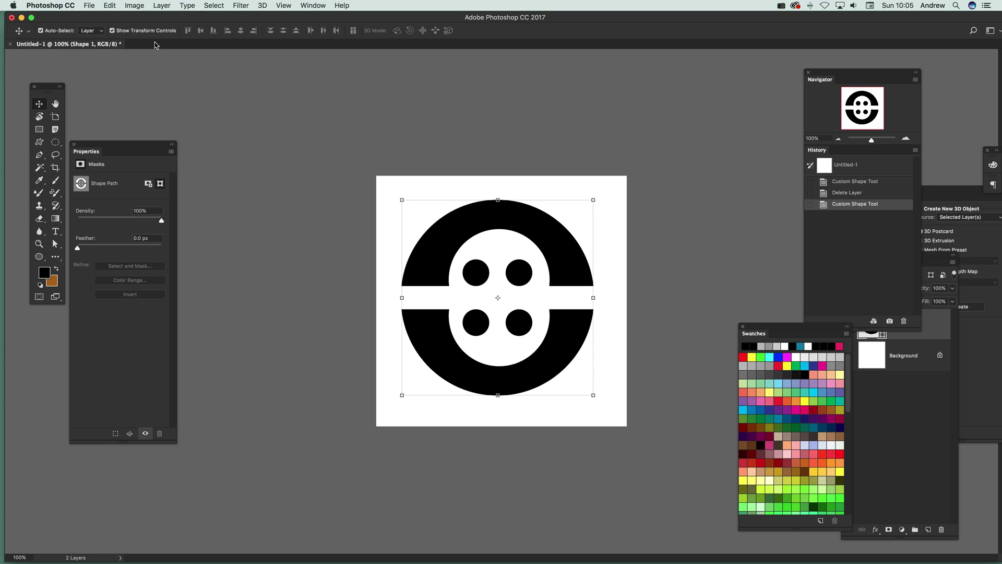
left_click_drag(401, 200, 334, 175)
left_click_drag(615, 166, 648, 276)
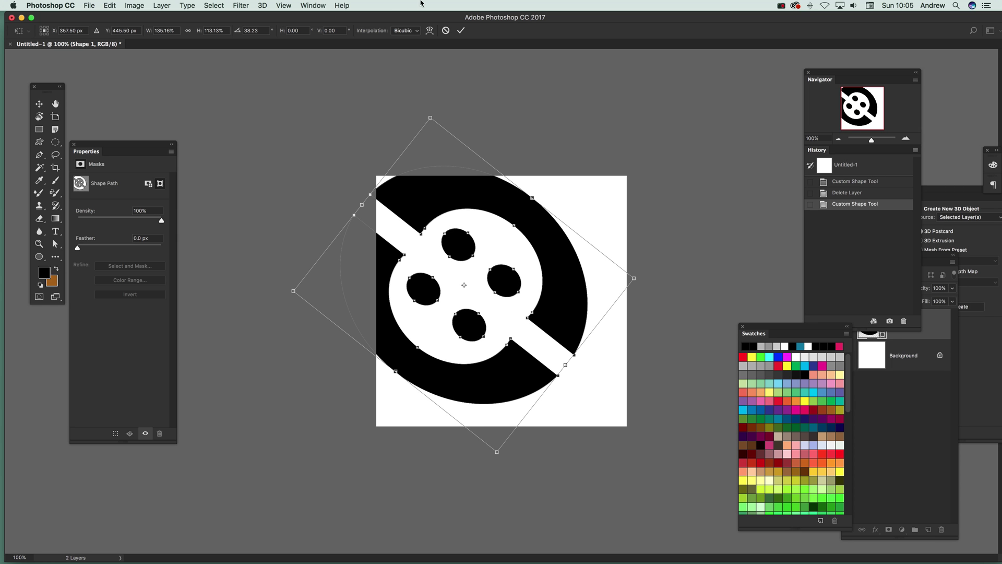
left_click_drag(430, 118, 324, 247)
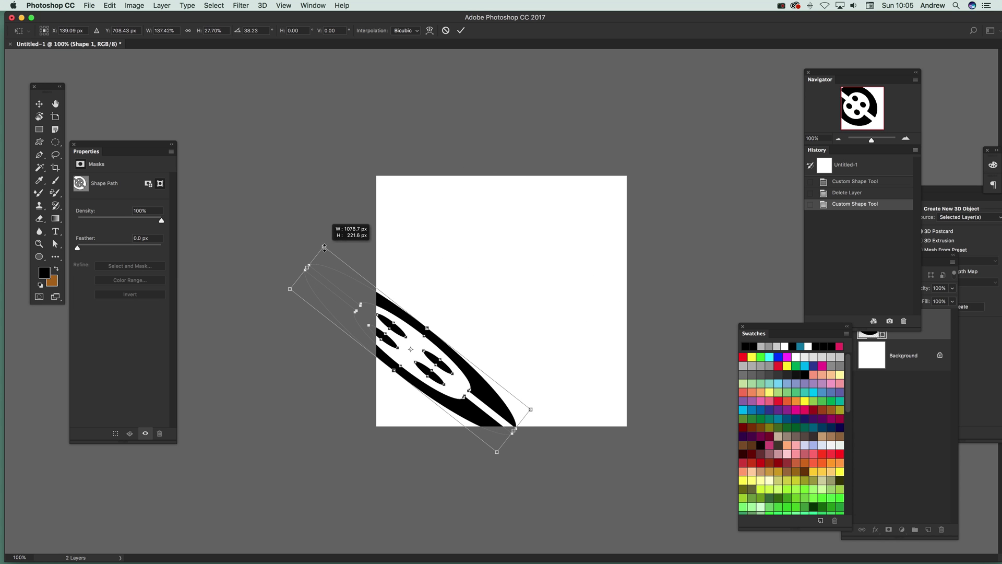
left_click_drag(532, 405, 392, 454)
left_click_drag(437, 360, 624, 427)
left_click_drag(579, 319, 560, 233)
left_click_drag(424, 137, 469, 260)
key("Return")
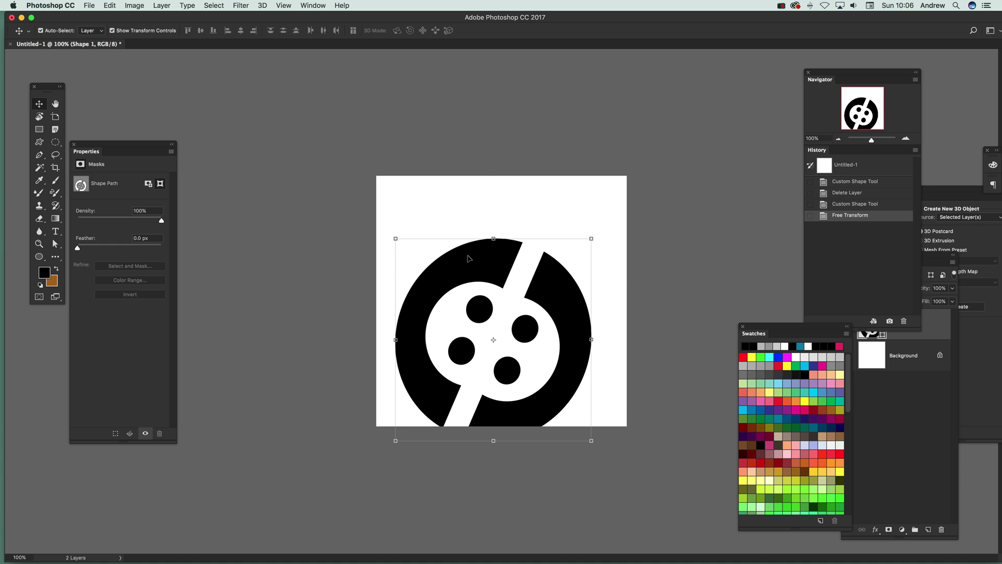
Extend the canvas upward and leftward with the Crop tool, filling the added area with the brown background colour
left_click(55, 167)
left_click_drag(377, 176, 252, 96)
key("Return")
Move the ring shape into the upper-left brown area and scale it to about 108.6% width and 100.3% height
key("v")
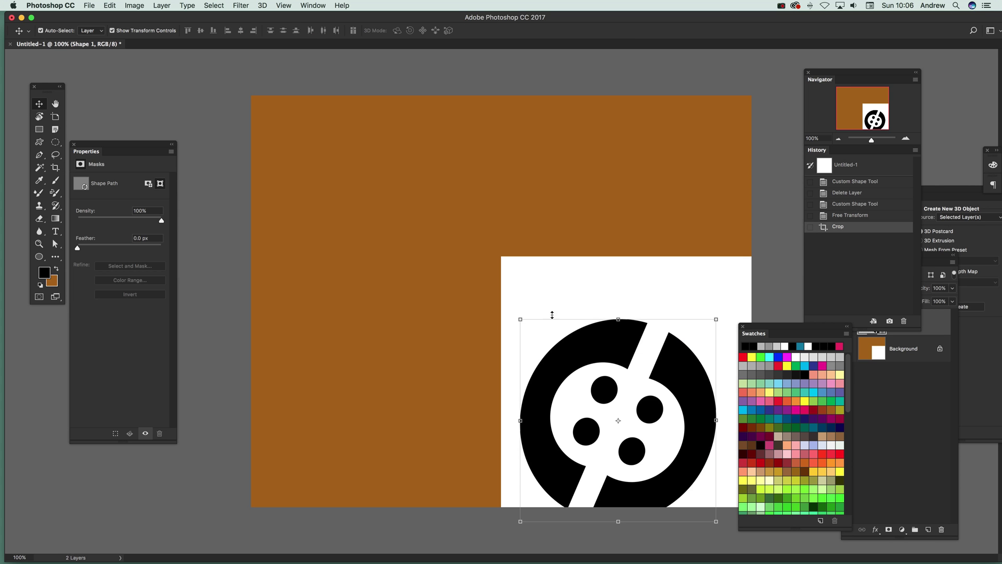
left_click_drag(575, 338, 396, 198)
mouse_move(490, 342)
left_mouse_down()
mouse_move(713, 518)
mouse_move(497, 344)
mouse_move(675, 472)
mouse_move(736, 530)
mouse_move(561, 393)
mouse_move(503, 334)
mouse_move(506, 342)
left_mouse_up()
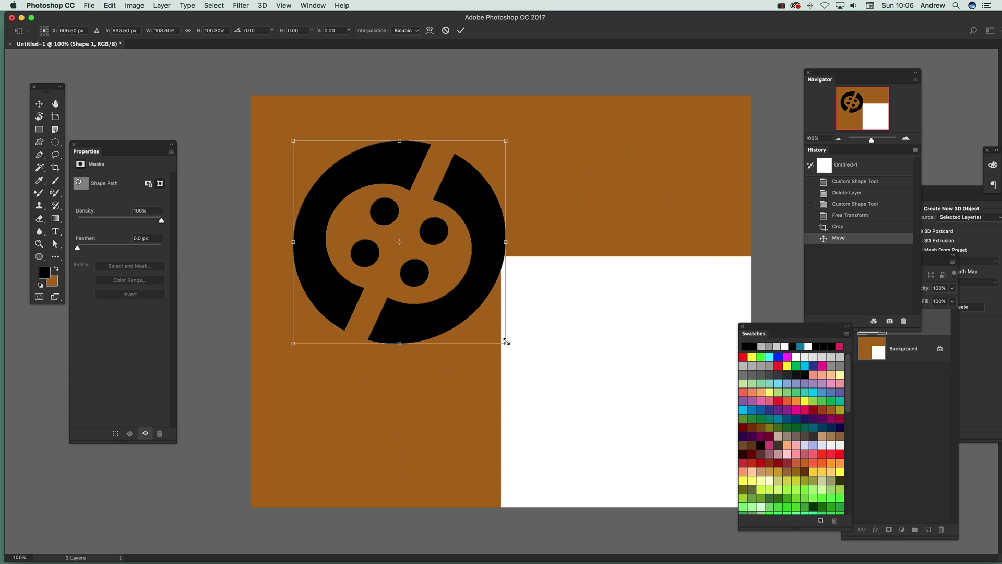
left_click(461, 30)
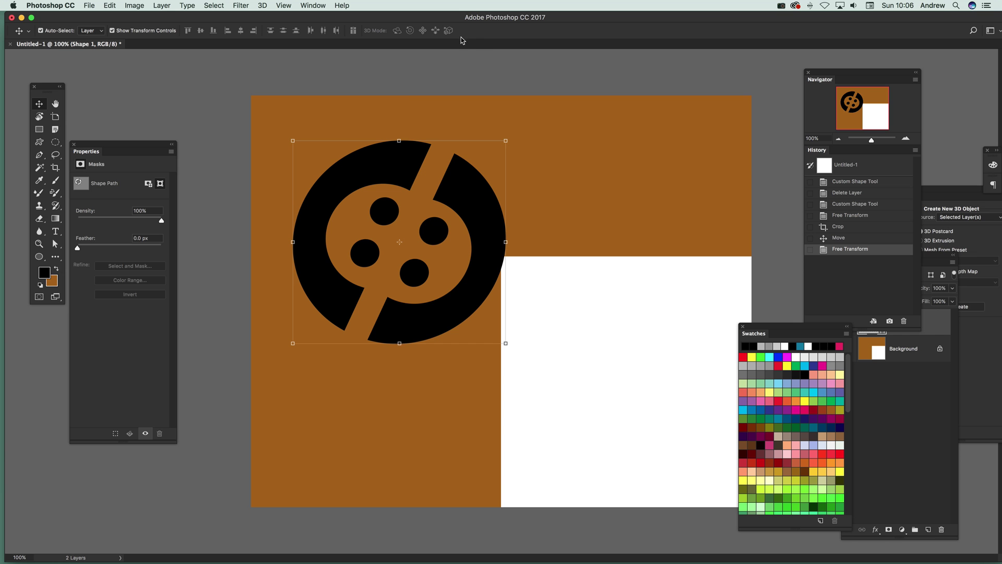
Duplicate the ring shape twice, placing overlapping copies below and to its right, and combine all three with Unite Shapes
left_click_drag(418, 222, 497, 390)
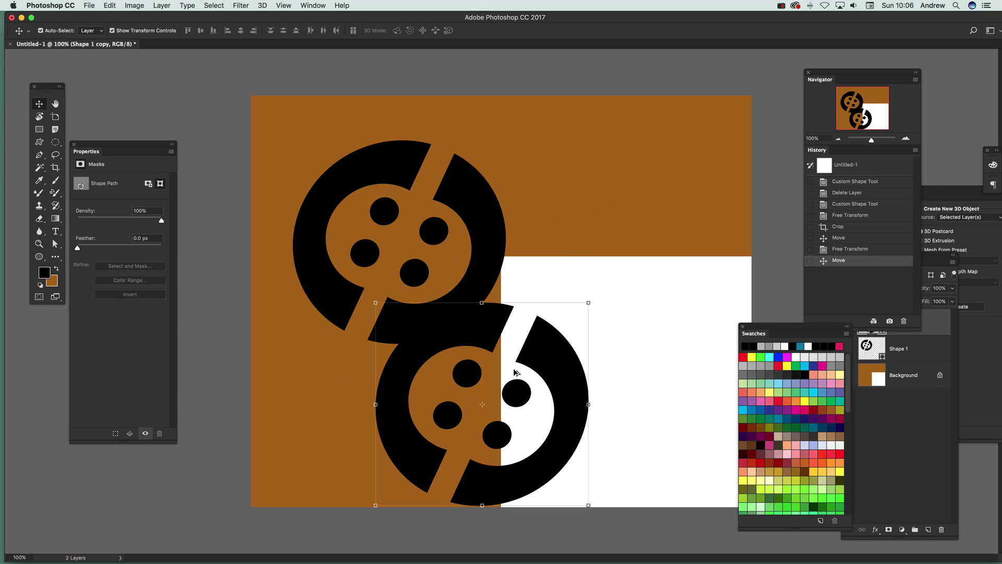
left_click_drag(579, 354, 693, 187)
left_click_drag(223, 74, 714, 511)
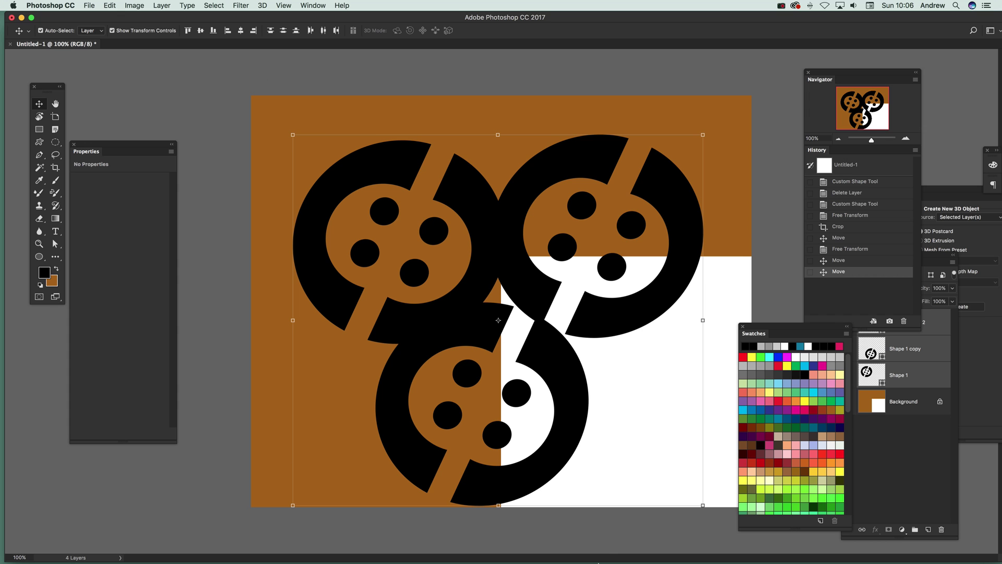
left_click(162, 5)
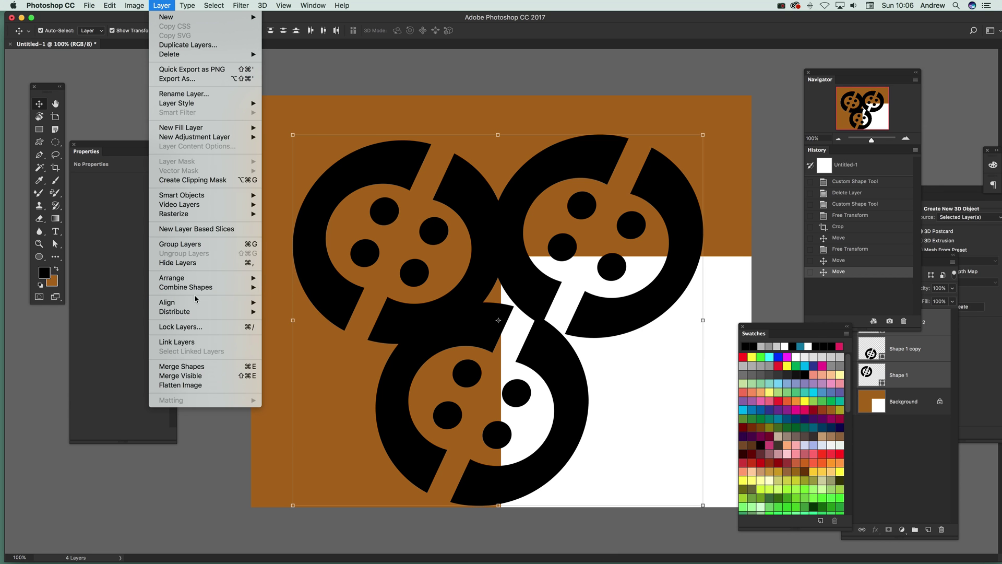
mouse_move(196, 288)
left_click(289, 291)
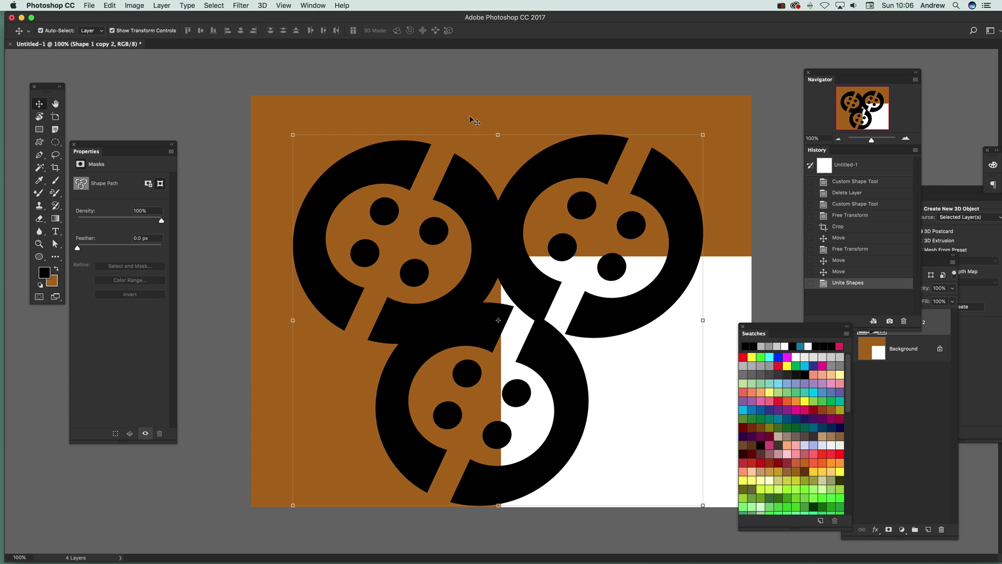
Scale the united shape to about 63.4% width and 63.9% height and move it toward the canvas's upper left
left_click_drag(292, 137, 443, 269)
left_click_drag(564, 328, 434, 219)
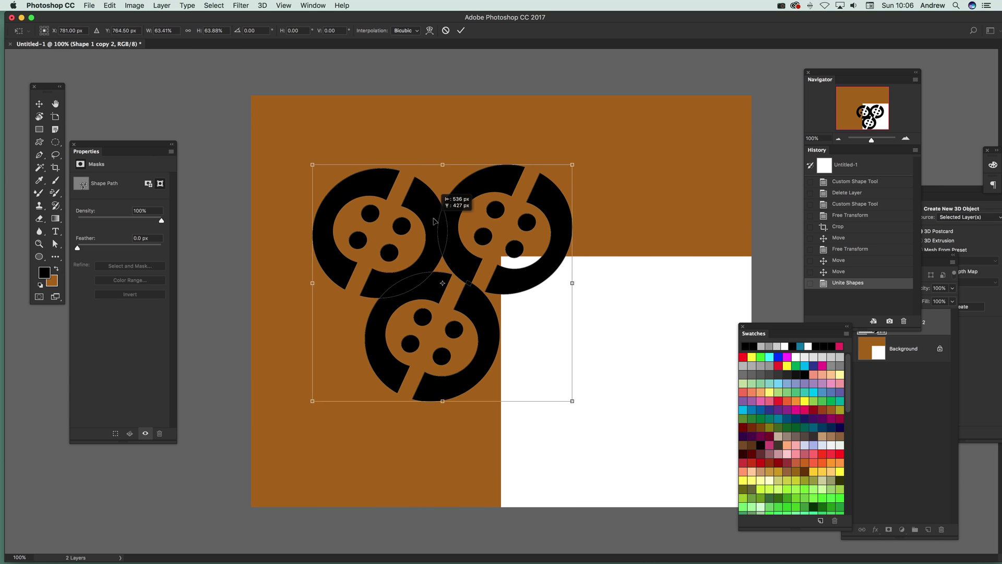
left_click(461, 30)
Select all paths of the three united rings with the Path Selection tool and merge them with Merge Shape Components
left_click_drag(57, 246, 106, 251)
left_click_drag(253, 124, 651, 455)
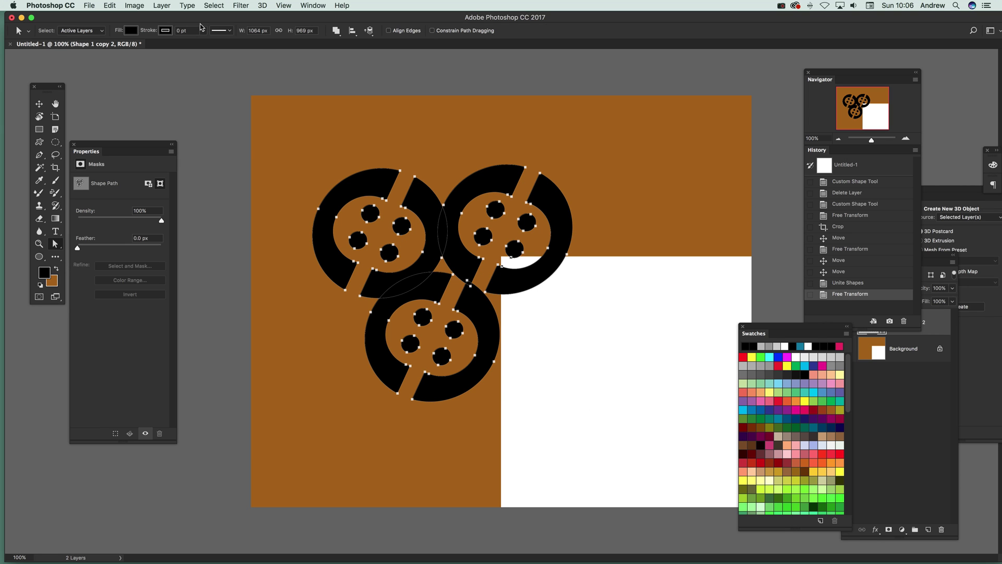
left_click(337, 32)
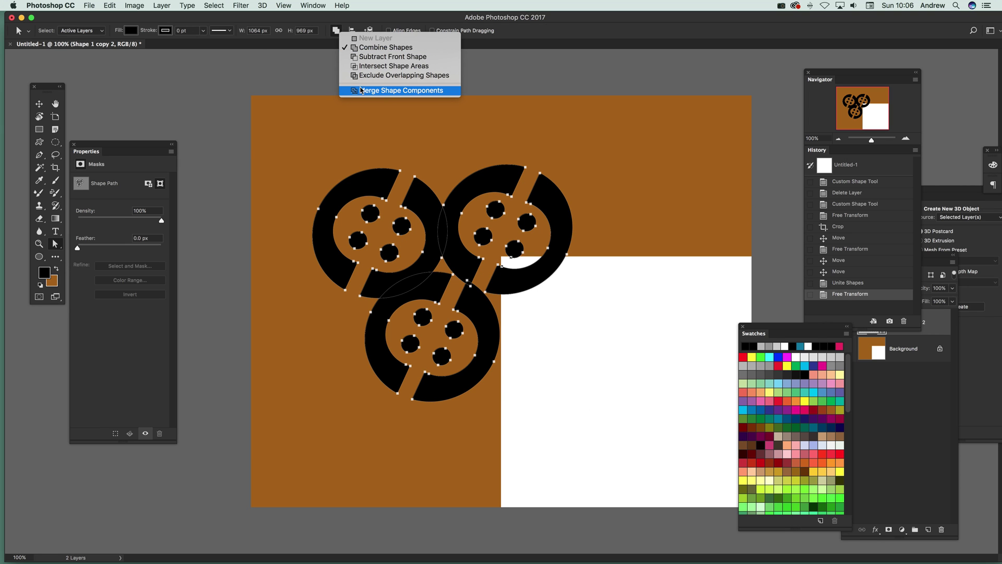
left_click(397, 91)
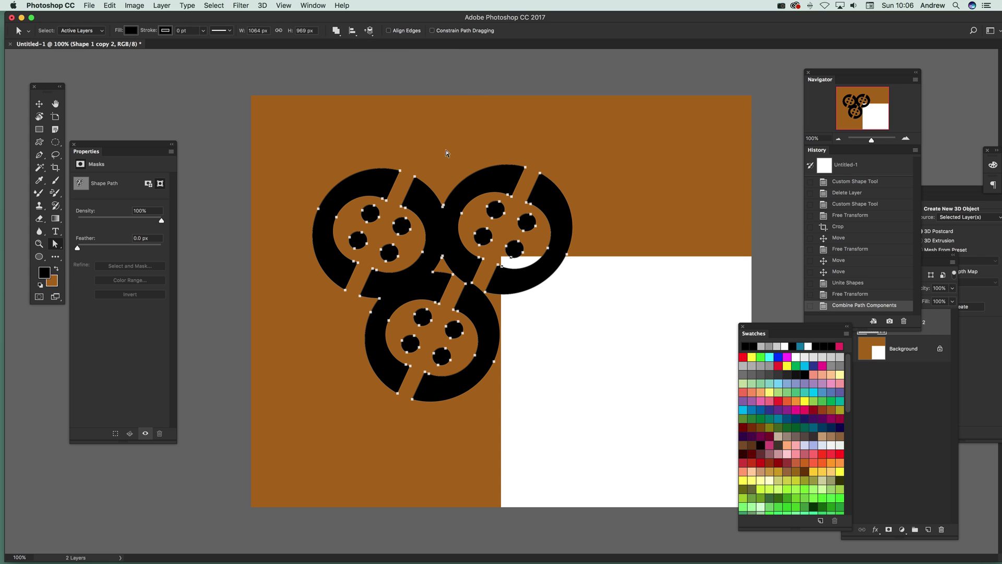
Define the merged three-ring shape as a custom shape named Shape 101
left_click(109, 5)
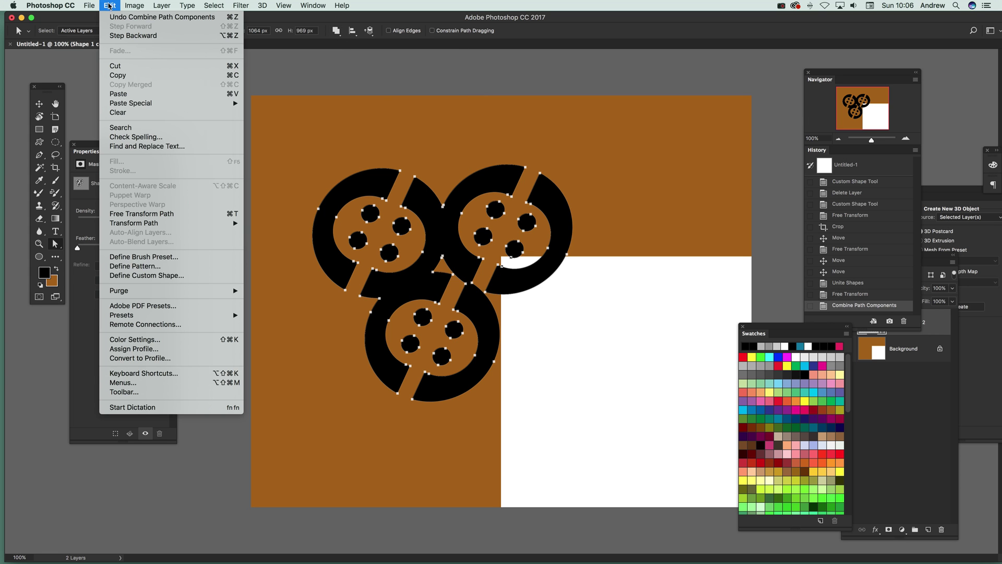
left_click(139, 277)
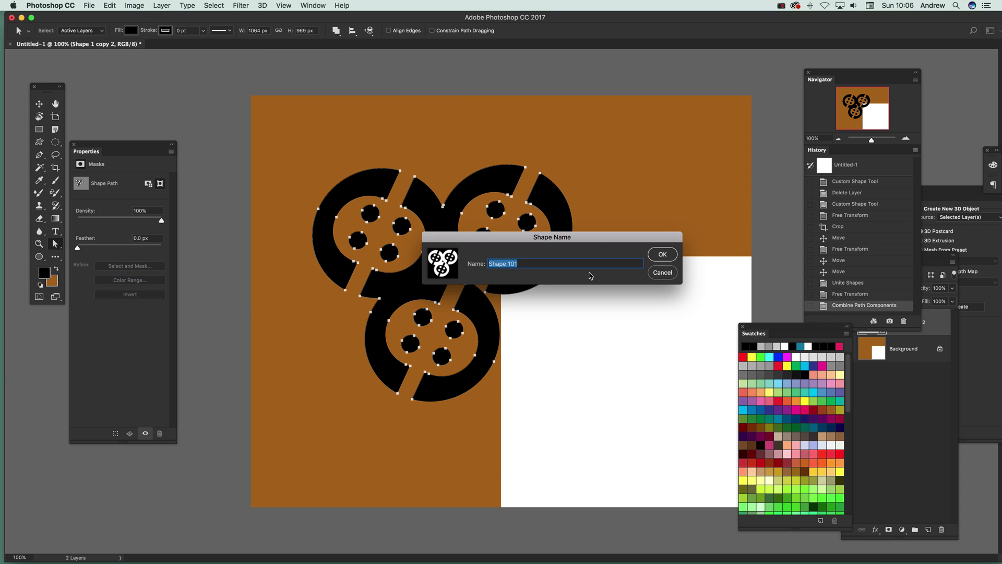
left_click(661, 254)
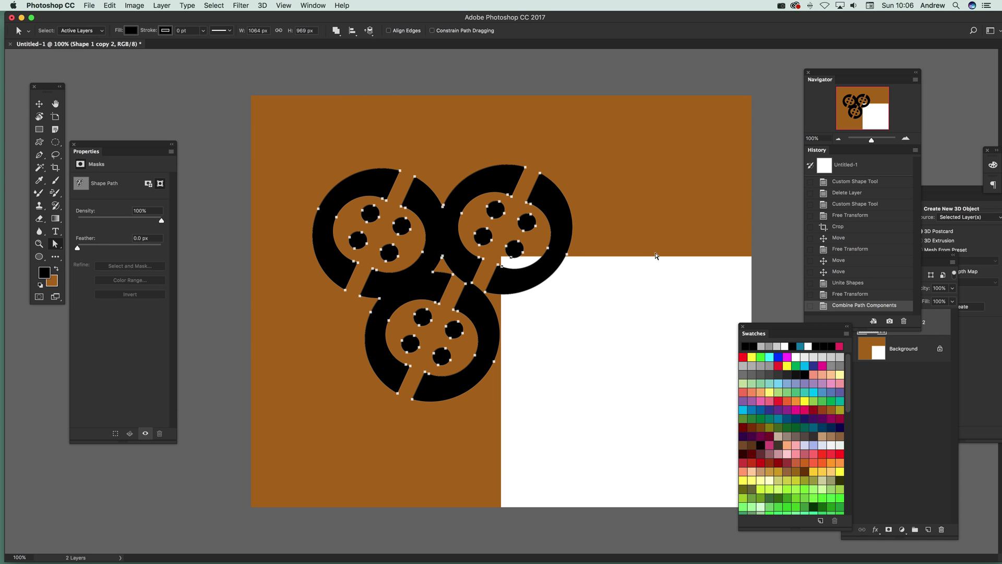
Scale the merged shape to about 155.7% width and 157.7% height and move it toward the canvas's upper left
key("ctrl+t")
left_click_drag(572, 403, 722, 545)
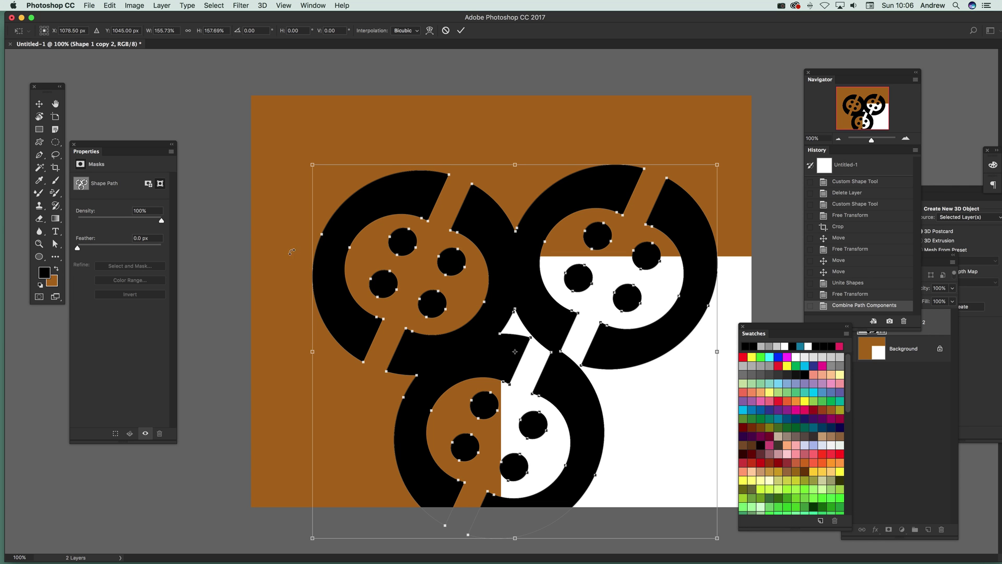
left_click_drag(534, 301, 451, 243)
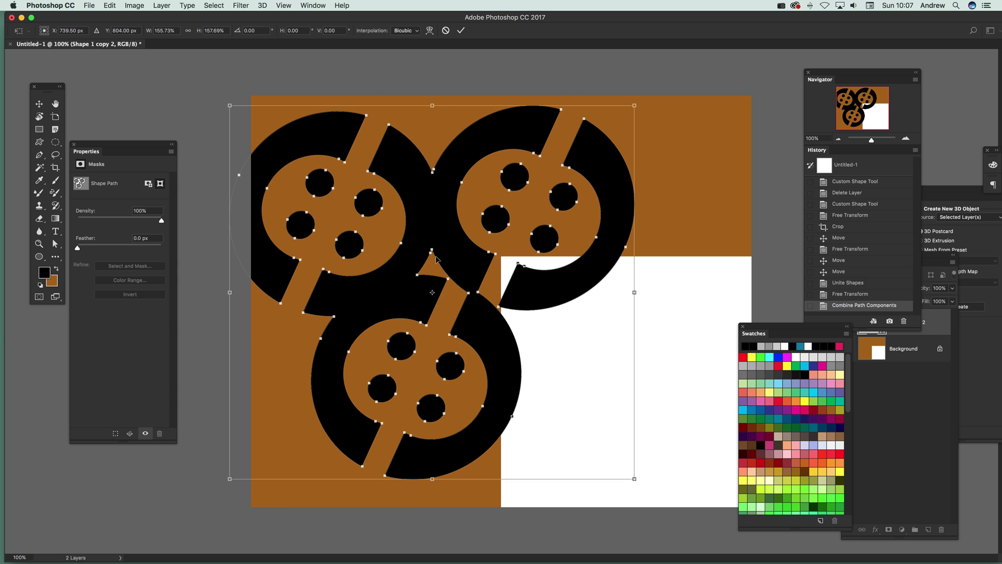
left_click(461, 30)
Try a Drop Shadow and a smooth Inner Bevel layer style on the merged shape and step back to the unstyled state
left_click(170, 5)
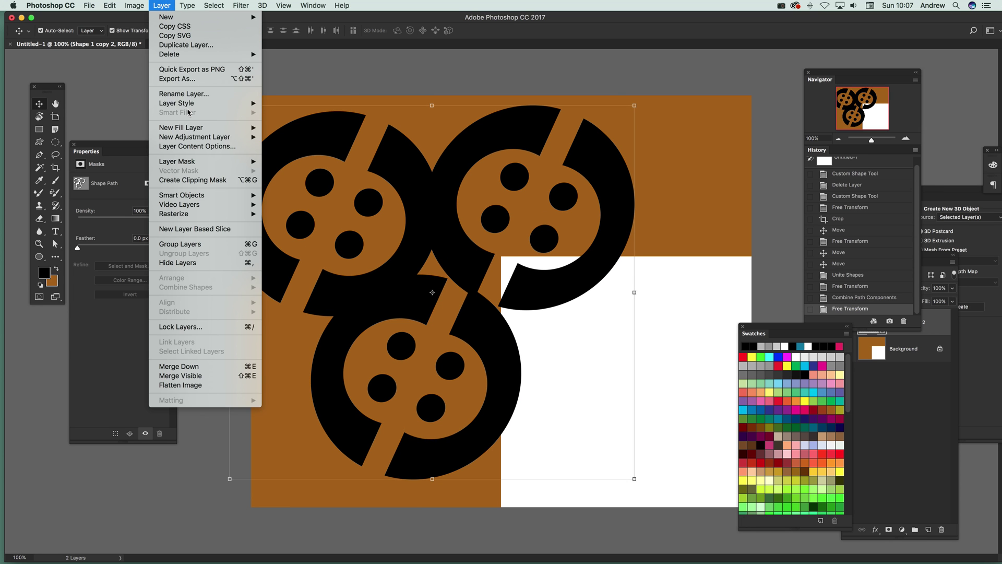
mouse_move(190, 107)
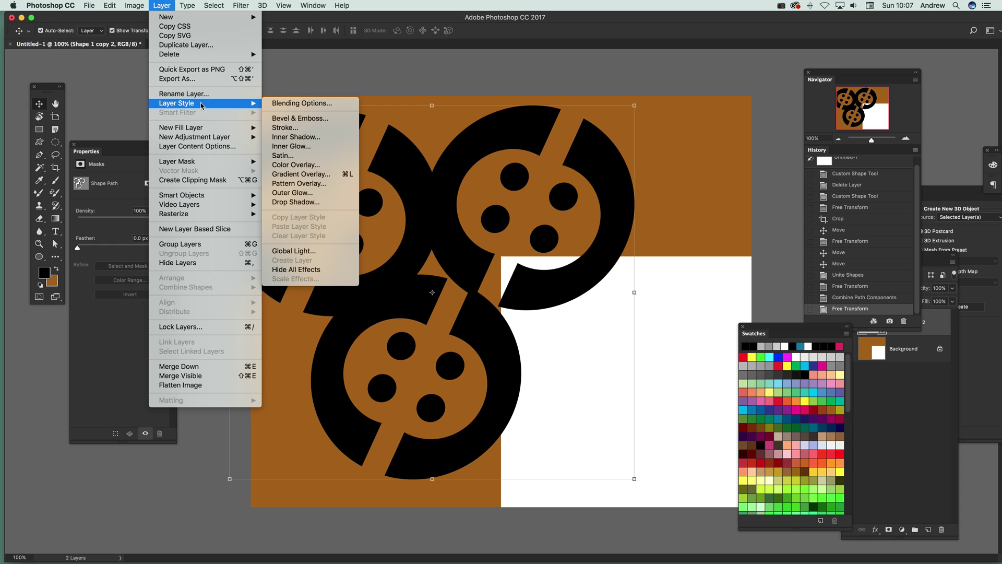
left_click(295, 202)
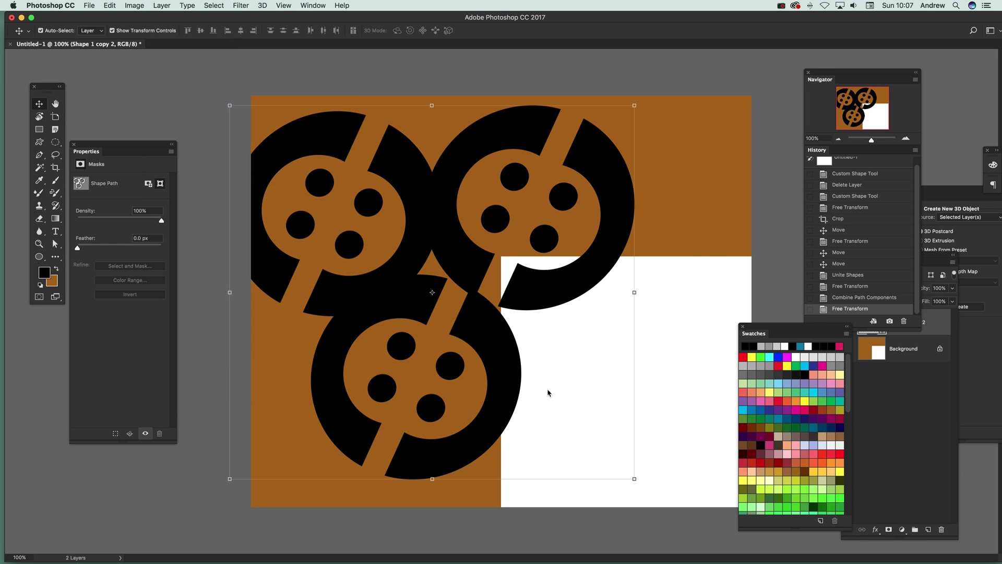
left_click_drag(584, 161, 764, 78)
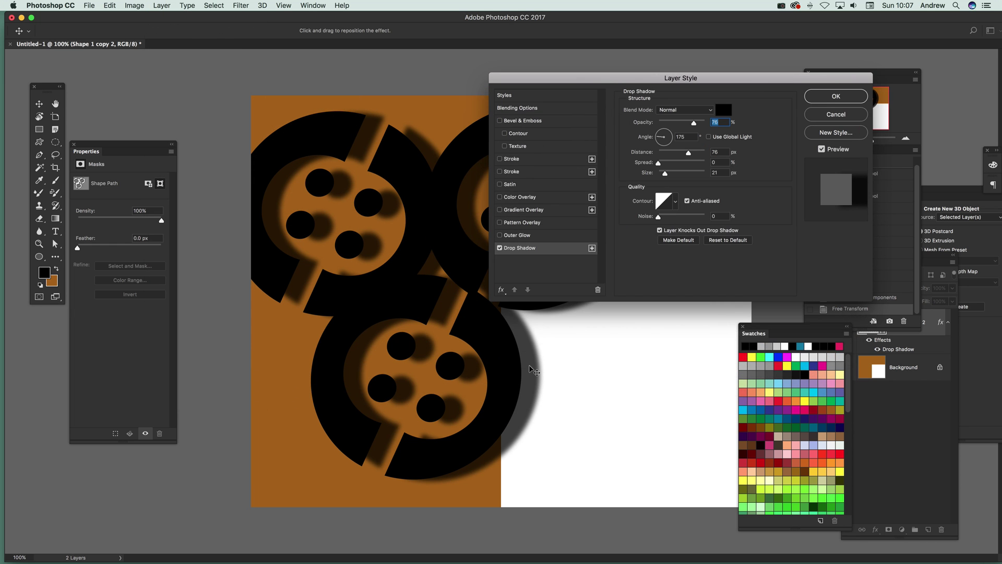
left_click_drag(534, 374, 518, 355)
left_click(522, 121)
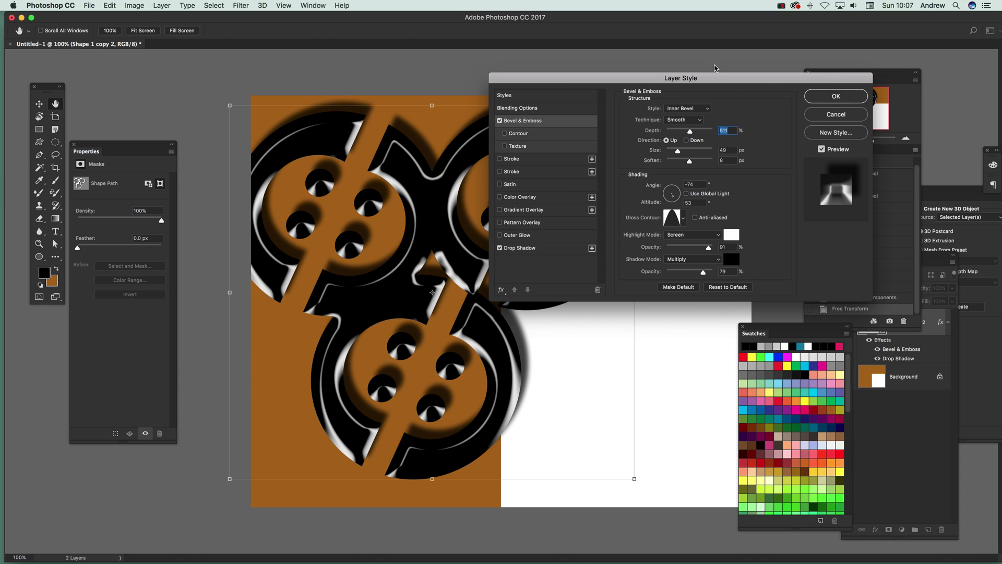
left_click(824, 99)
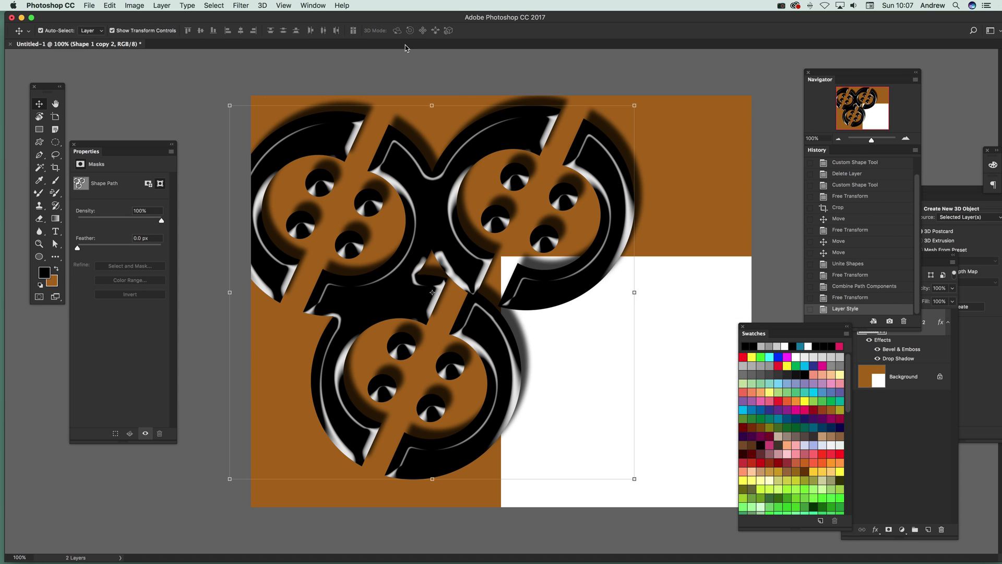
left_click(850, 297)
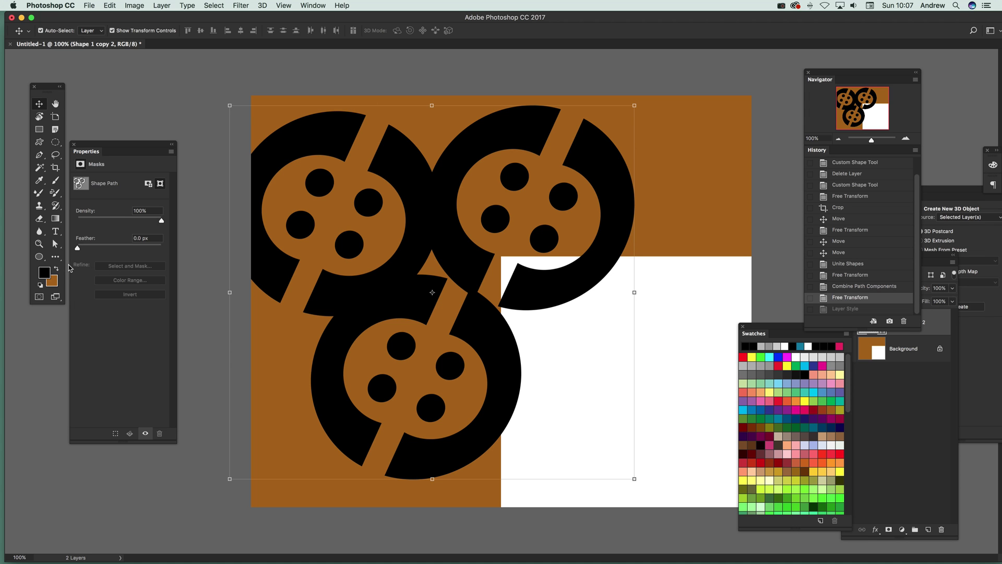
Try several solid swatch colours as the merged shape's fill with the Custom Shape tool active
left_click(39, 145)
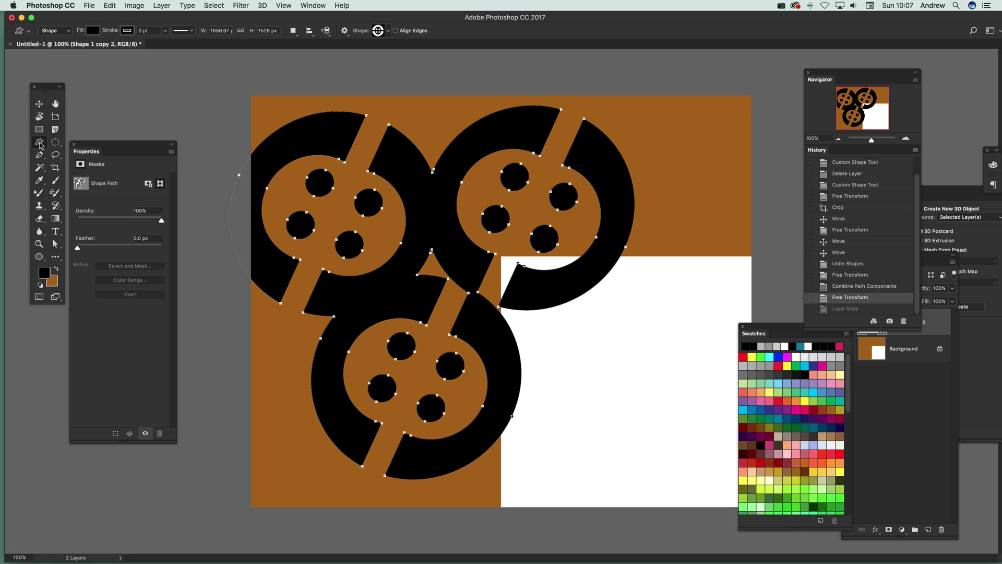
left_click(94, 33)
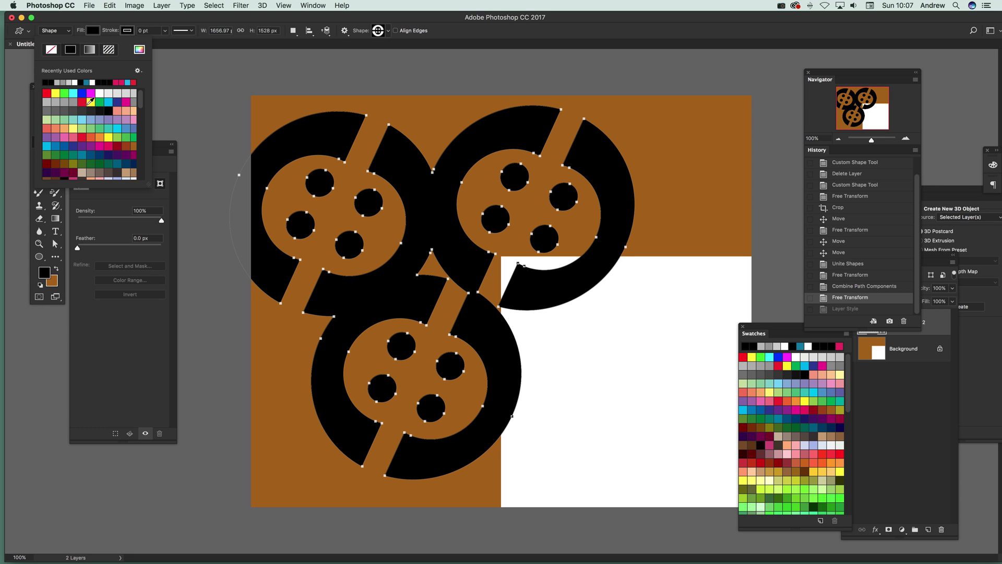
left_click(81, 101)
left_click(104, 93)
left_click(100, 102)
left_click(115, 119)
left_click(99, 120)
left_click(94, 128)
left_click(101, 146)
left_click(110, 129)
left_click(92, 120)
left_click(82, 130)
left_click(79, 142)
Switch the shape's fill to a gradient and try several presets, including the linear yellow, purple, orange and blue one
left_click(89, 49)
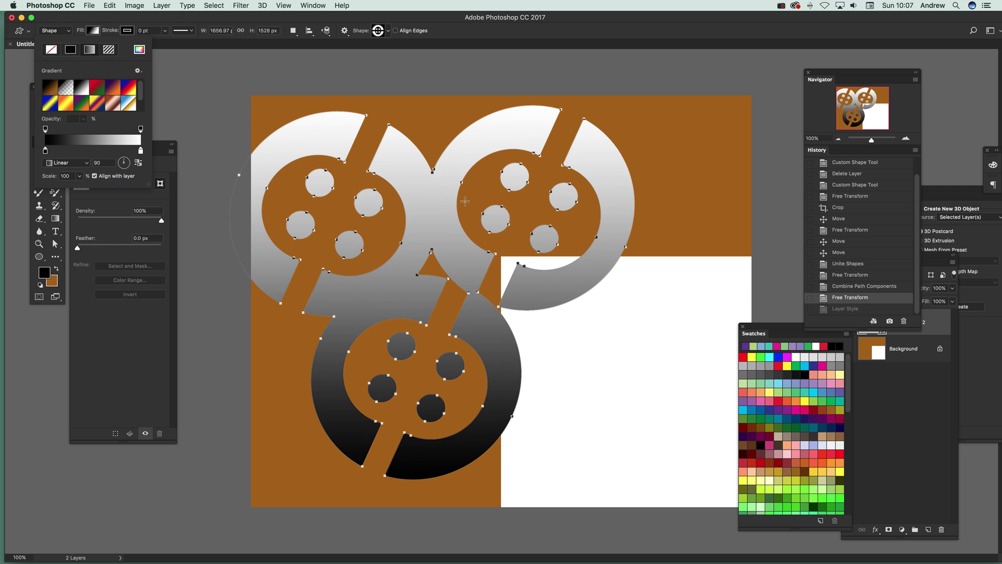
left_click(102, 93)
left_click(113, 92)
left_click(128, 90)
left_click(99, 105)
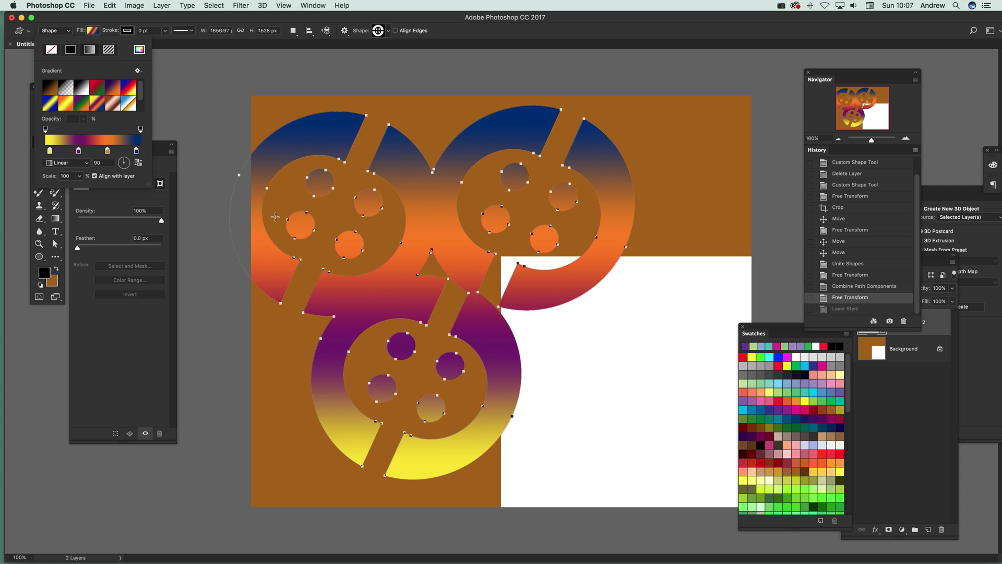
Switch the shape's fill to a pattern, try several presets and apply the black one with purple and white angular lines
left_click(109, 49)
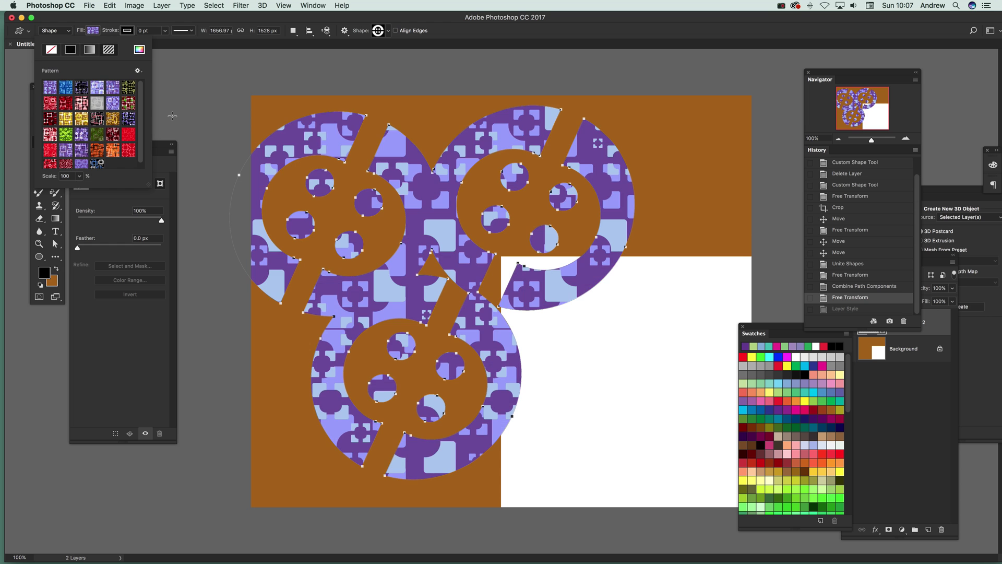
left_click(83, 120)
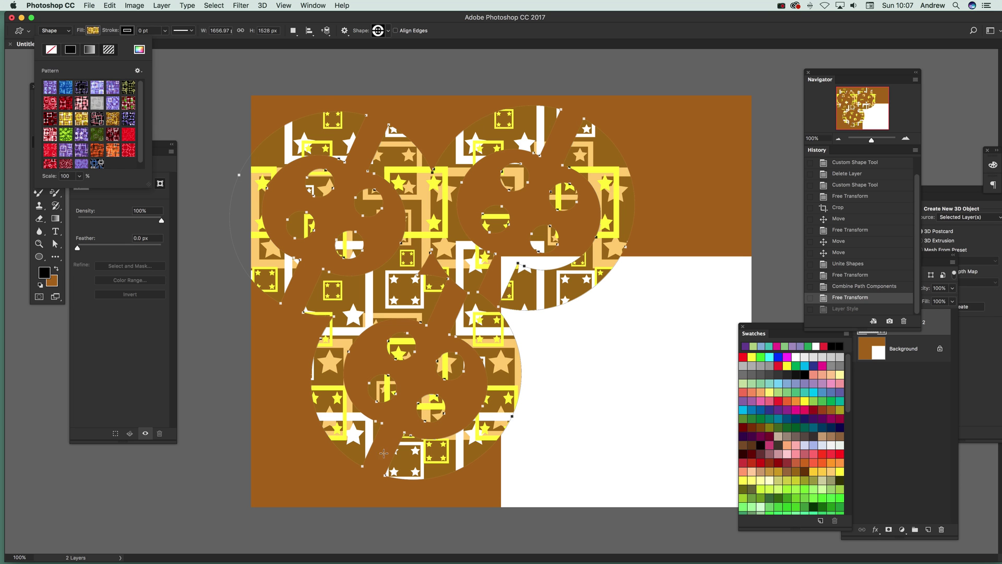
left_click(82, 105)
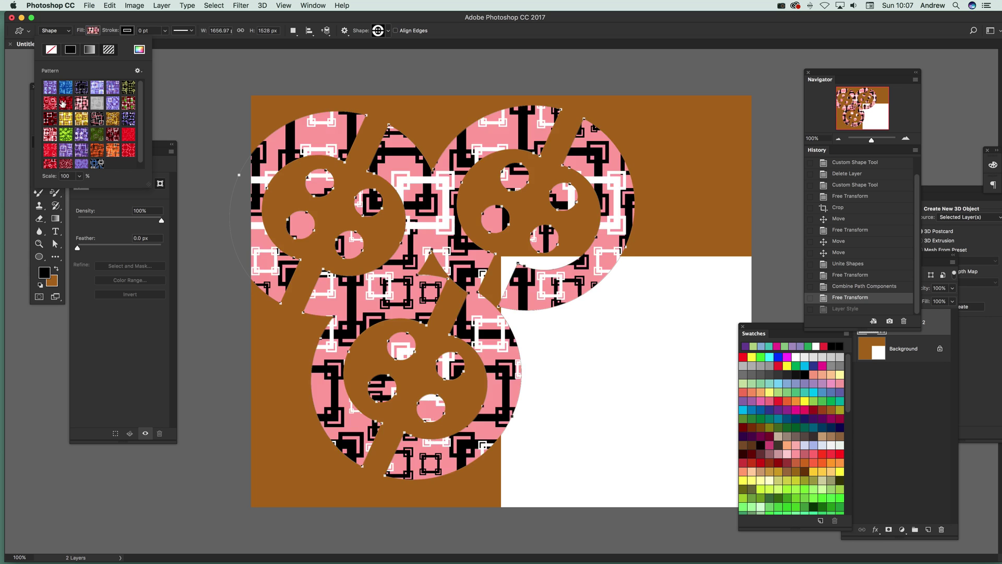
left_click(61, 152)
left_click(47, 146)
left_click(63, 132)
left_click(70, 116)
left_click(82, 86)
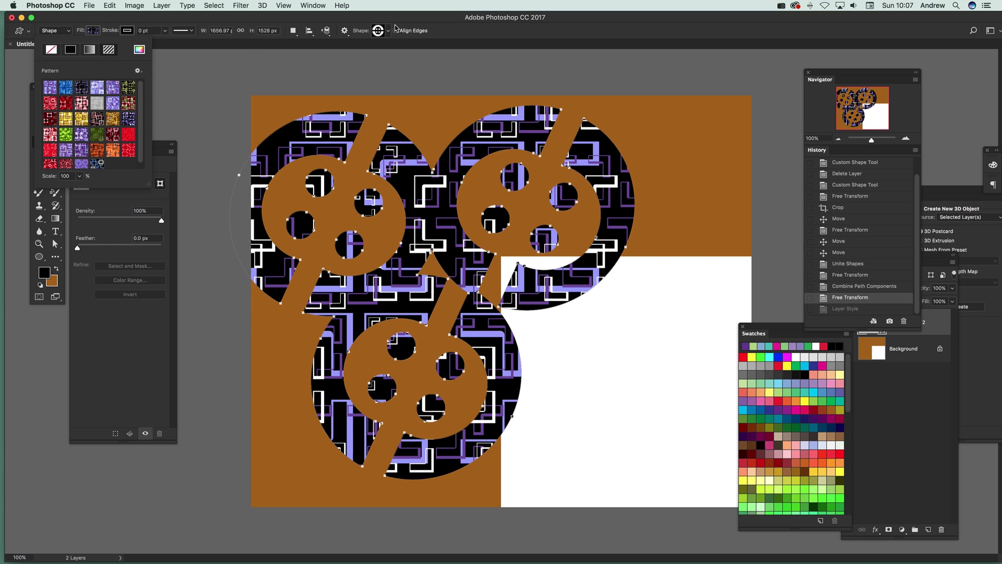
left_click(289, 24)
left_click(38, 104)
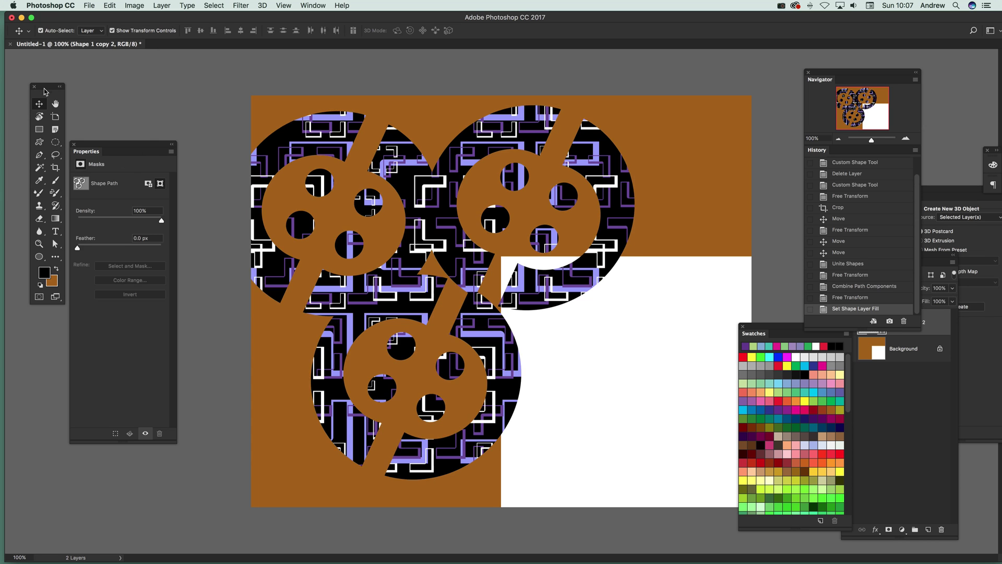
Delete the patterned shape layer and draw the curved hook custom shape with a ring end, about 1180 by 1323 px
key("Delete")
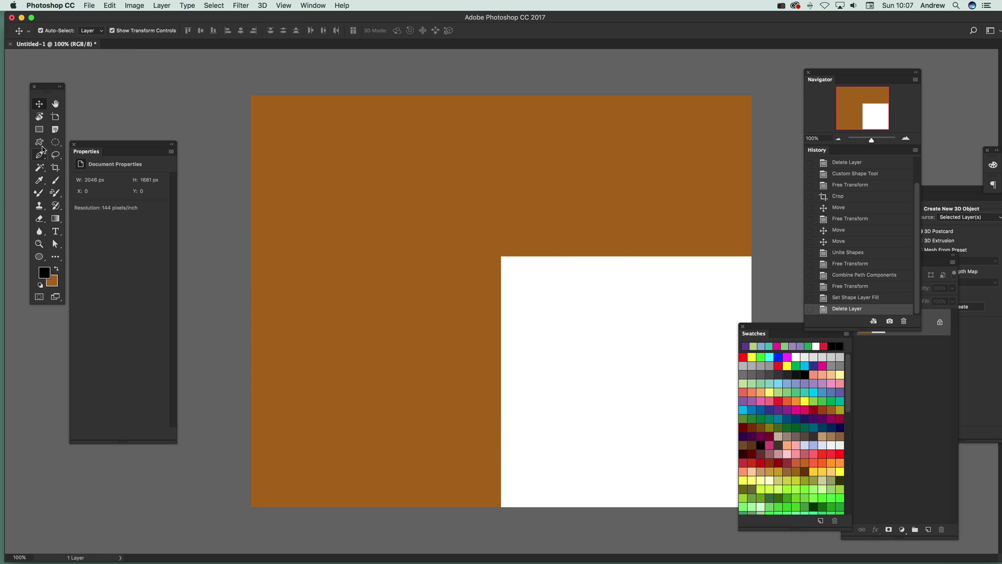
left_click(39, 142)
left_click(388, 31)
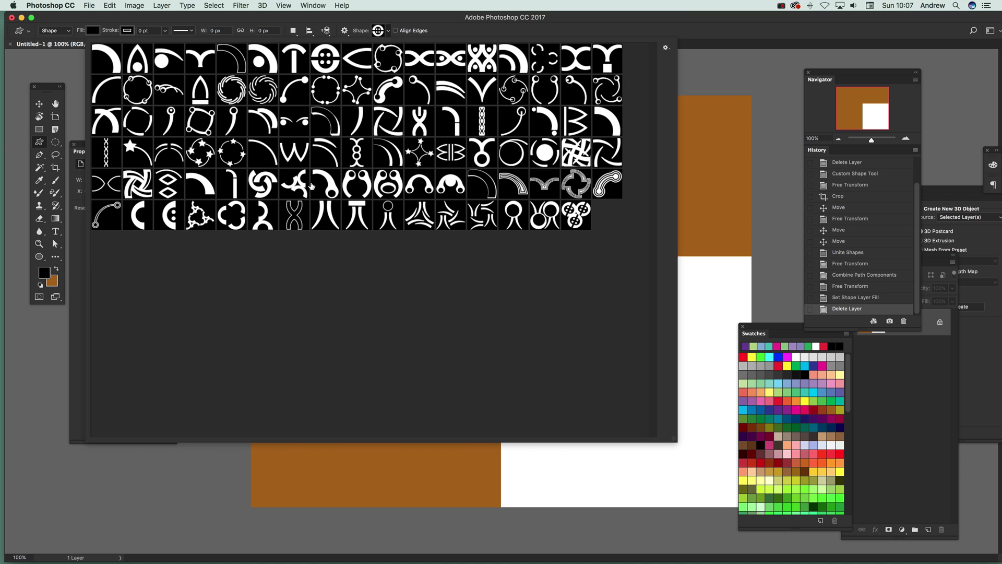
left_click(324, 187)
key("Return")
left_click_drag(324, 149, 613, 454)
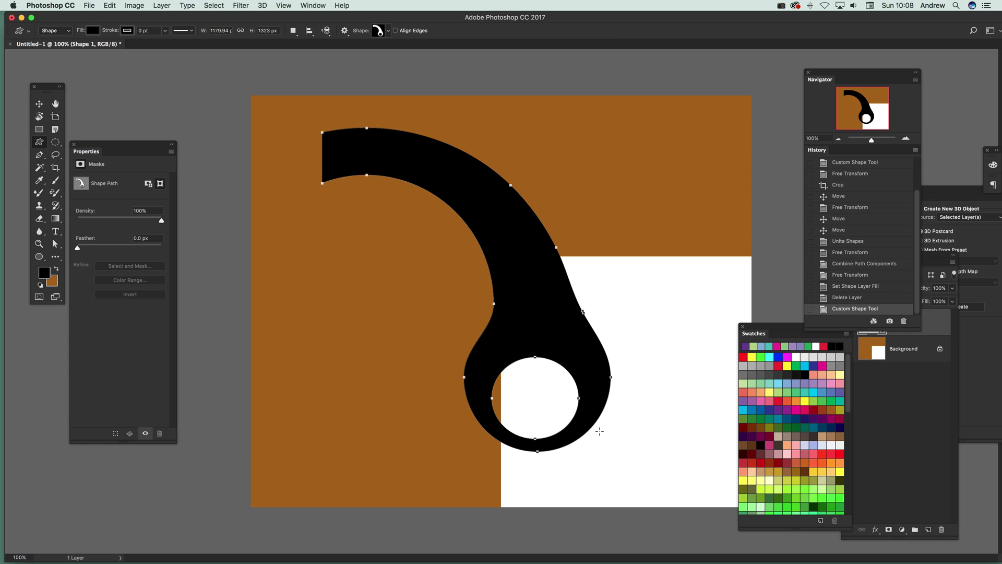
Convert the hook shape layer to a smart object
left_click(161, 6)
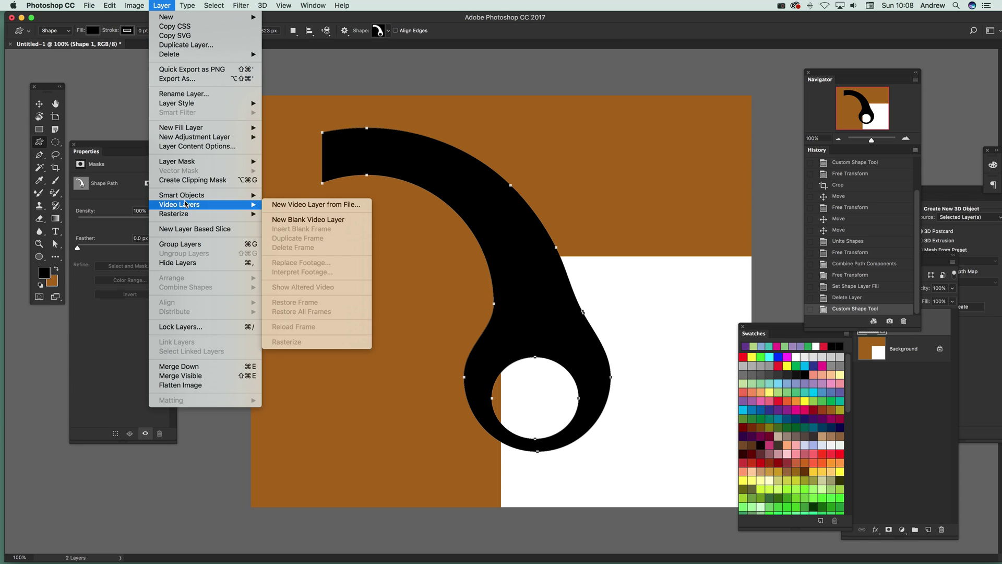
mouse_move(191, 197)
left_click(332, 197)
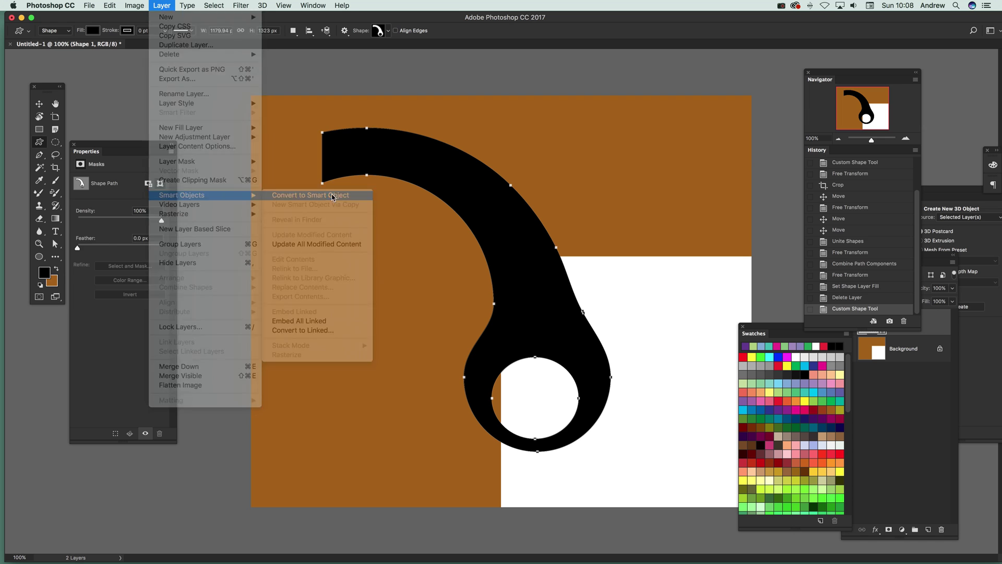
Apply a Gaussian Blur with a radius of about 44.4 pixels to the hook smart object
left_click(242, 4)
mouse_move(292, 121)
left_click(388, 161)
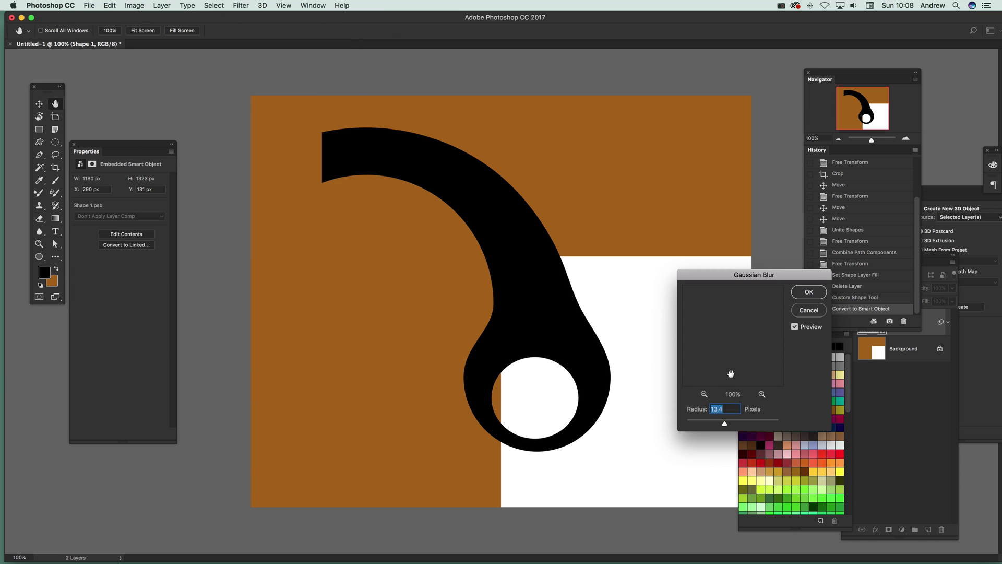
left_click_drag(725, 423, 737, 424)
left_click(809, 292)
Toggle the Gaussian Blur smart filter off and on in the layer stack and examine its blending options without changing them
left_click_drag(930, 261, 686, 112)
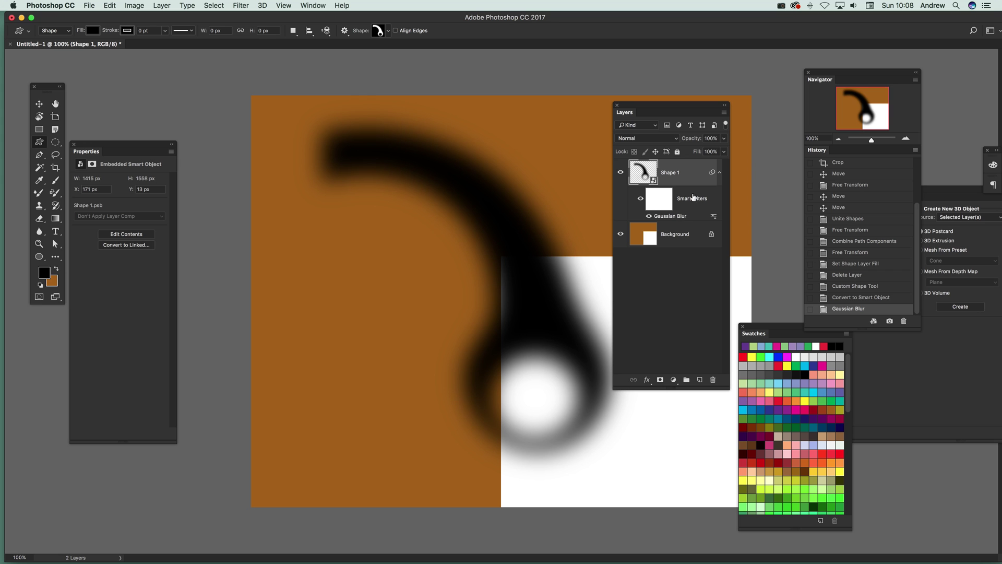
left_click(650, 217)
left_click(649, 216)
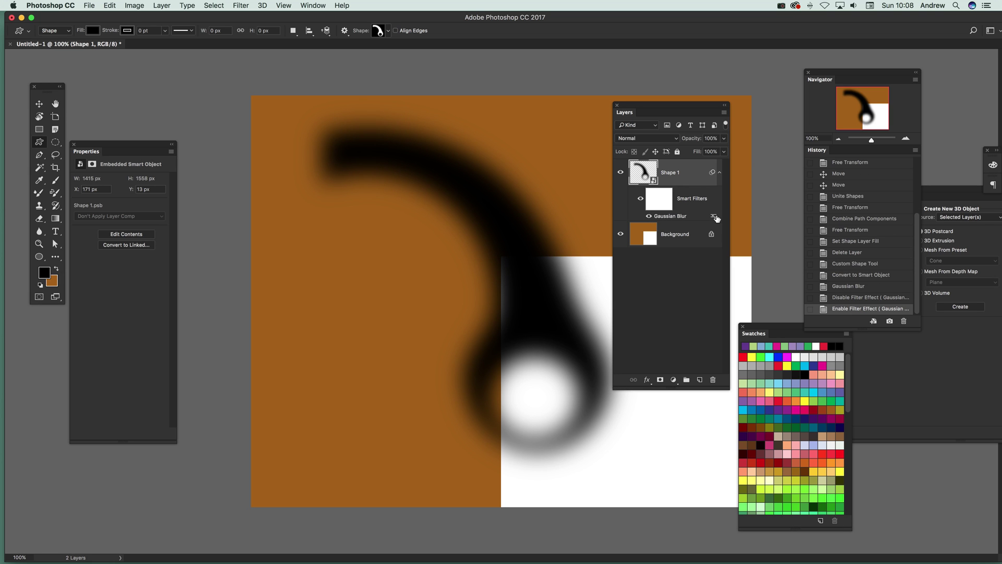
double_click(713, 217)
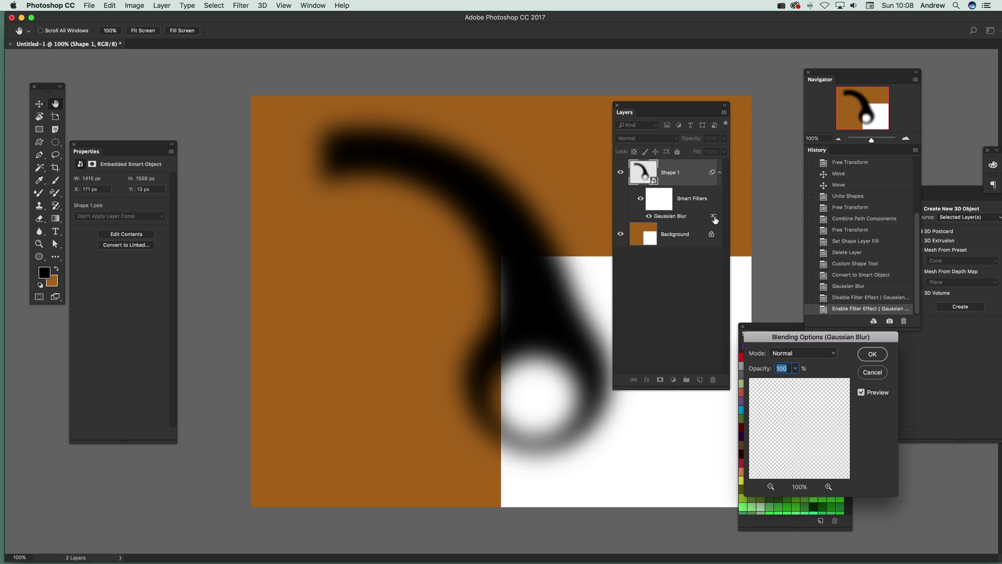
left_click(871, 372)
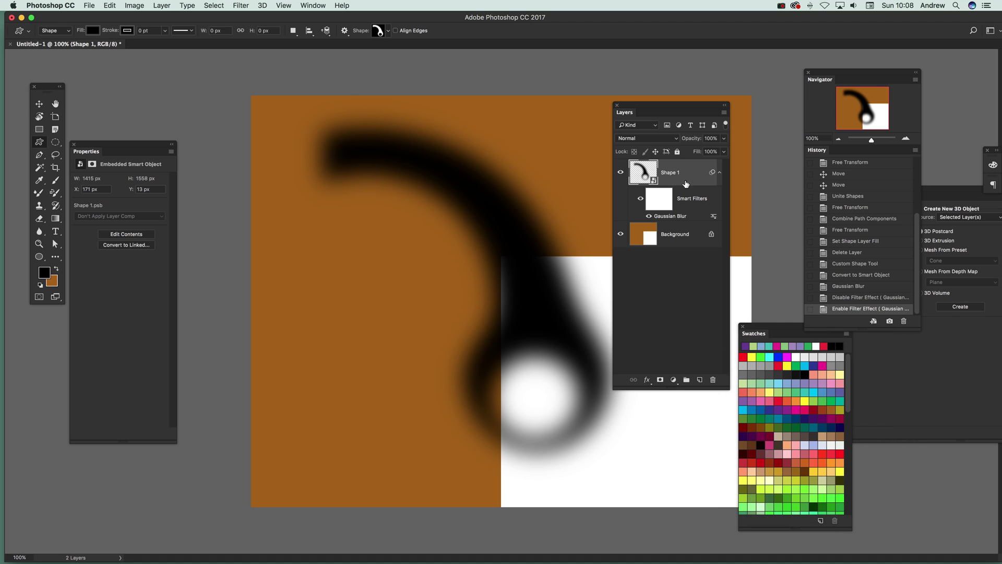
Edit the hook's Gaussian Blur smart filter to a much smaller radius, leaving only slightly soft edges
double_click(664, 217)
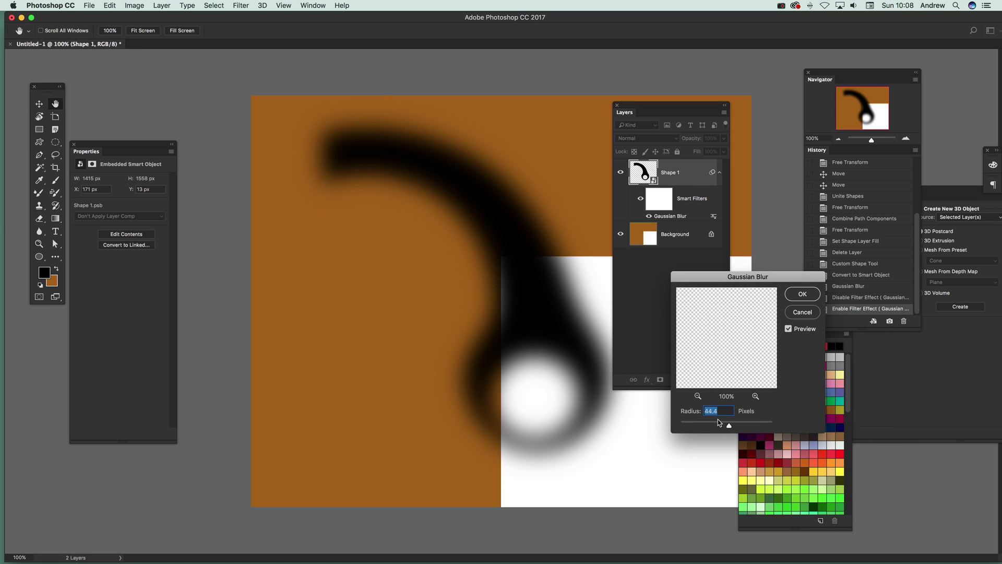
left_click_drag(694, 425, 714, 425)
left_click(802, 295)
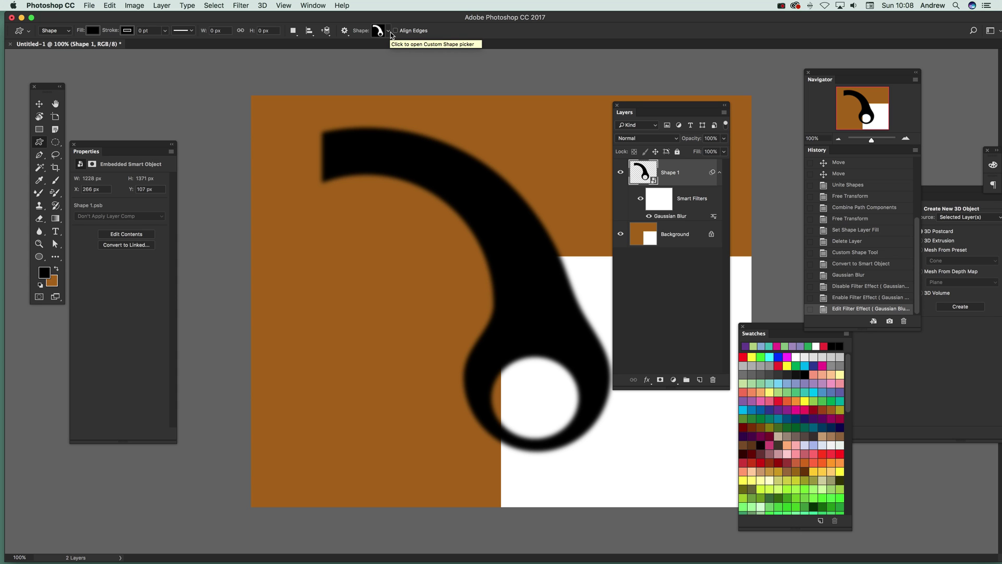
Delete the hook smart object layer and draw three black hooks in Pixels mode on the brown area of the Background
key("Delete")
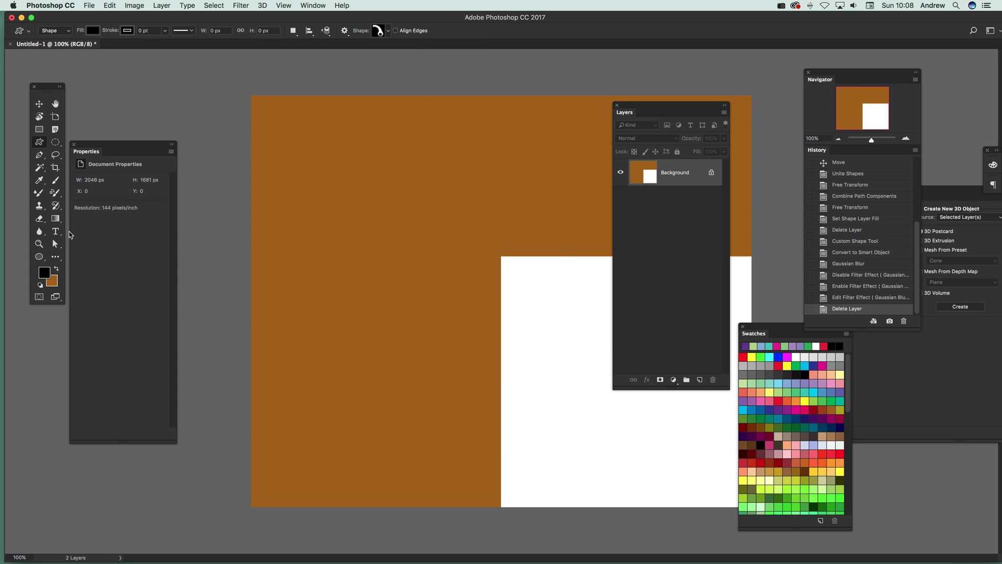
left_click(55, 30)
left_click(64, 50)
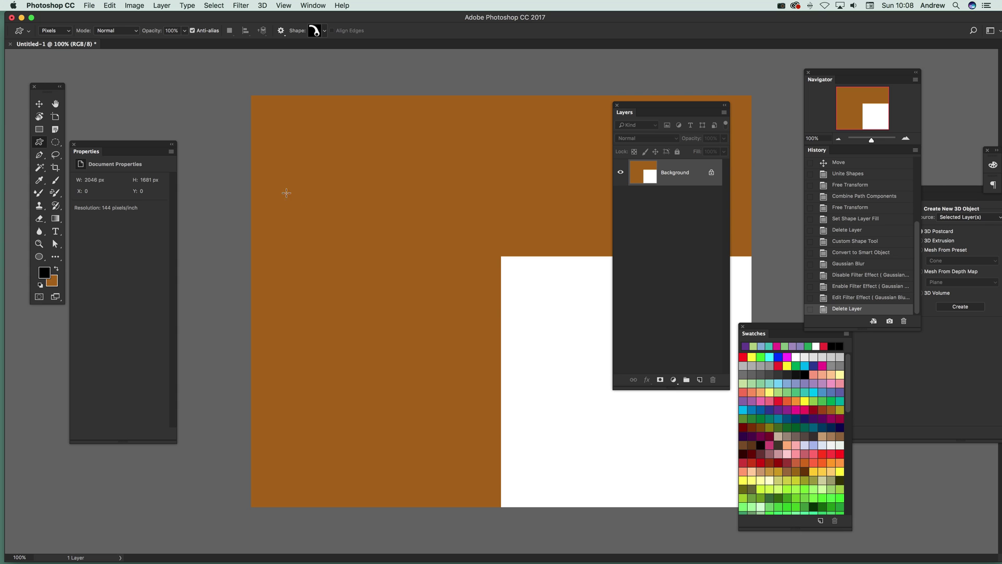
left_click_drag(266, 127, 428, 278)
mouse_move(263, 158)
left_mouse_down()
mouse_move(367, 243)
mouse_move(346, 226)
left_mouse_up()
mouse_move(268, 234)
left_mouse_down()
mouse_move(333, 293)
mouse_move(356, 340)
left_mouse_up()
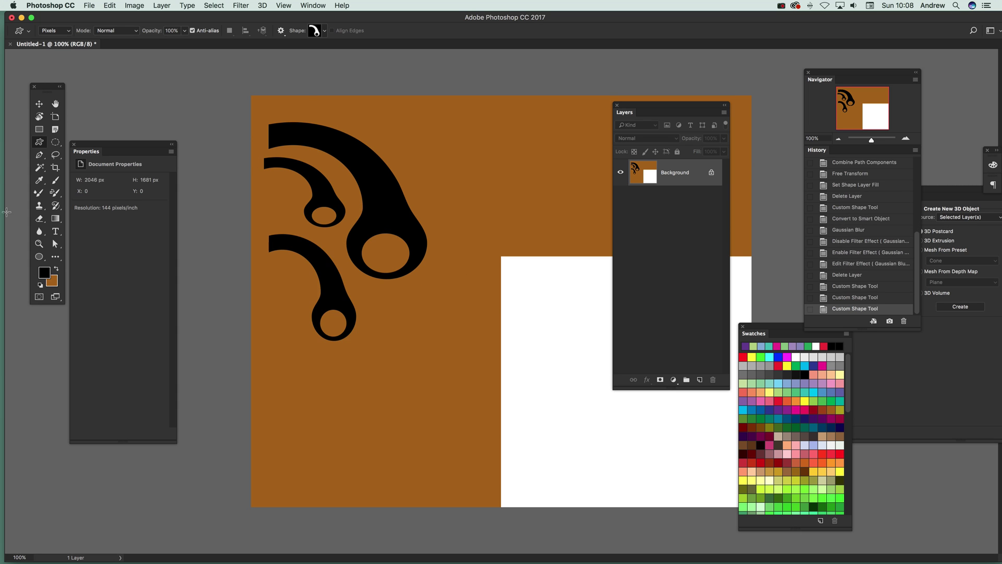
Set the foreground colour to blue 2584d5 and draw seven blue hooks of varying sizes beside and below the black ones
left_click(43, 275)
left_click(540, 261)
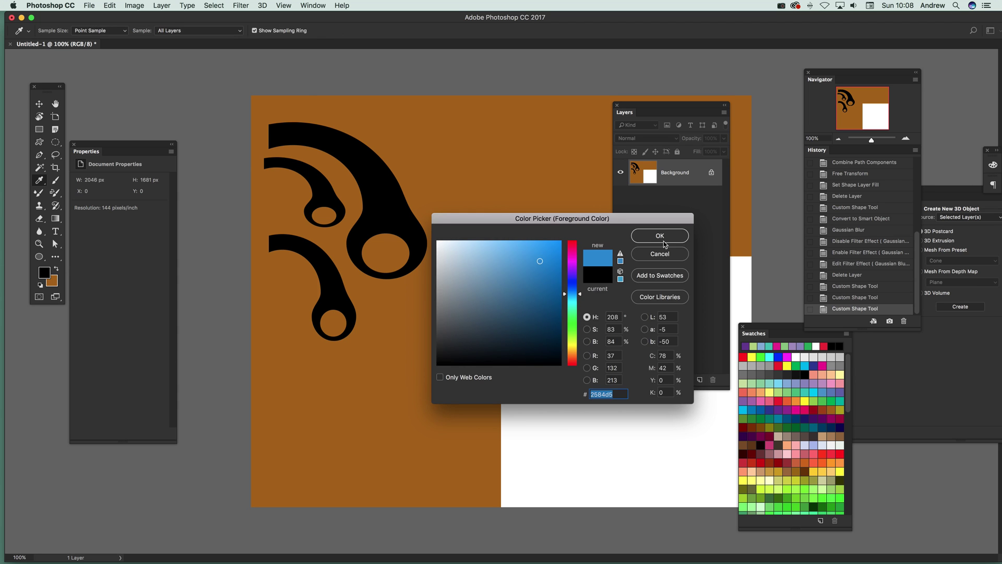
left_click(659, 236)
left_click_drag(362, 140, 495, 313)
left_click_drag(346, 254, 407, 361)
left_click_drag(424, 327, 484, 402)
left_click_drag(391, 382, 437, 457)
left_click_drag(422, 368, 489, 452)
left_click_drag(491, 395, 523, 431)
Reapply the last Gaussian Blur to the Background and add a new empty layer in Normal mode at 100% opacity
left_click(248, 6)
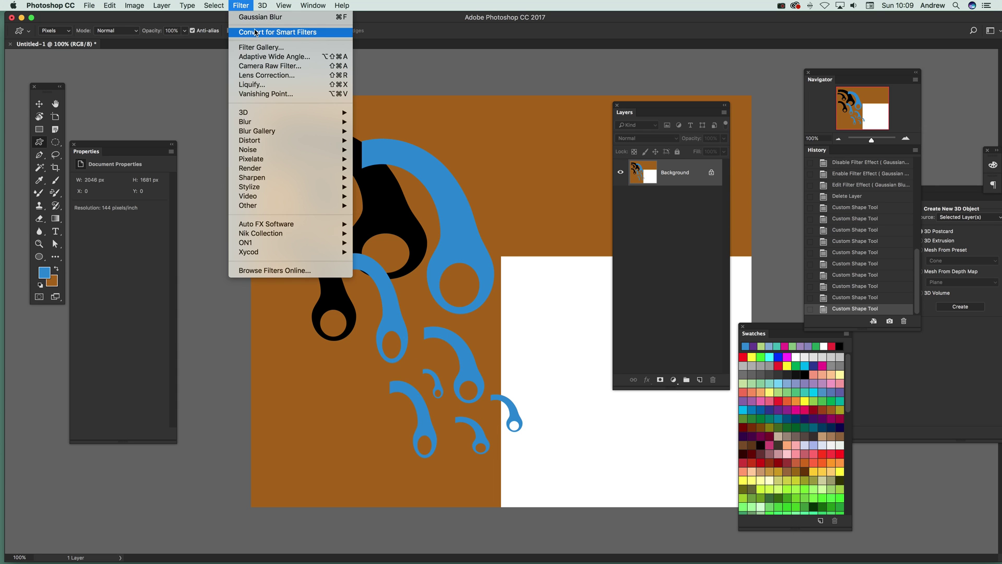
left_click(245, 18)
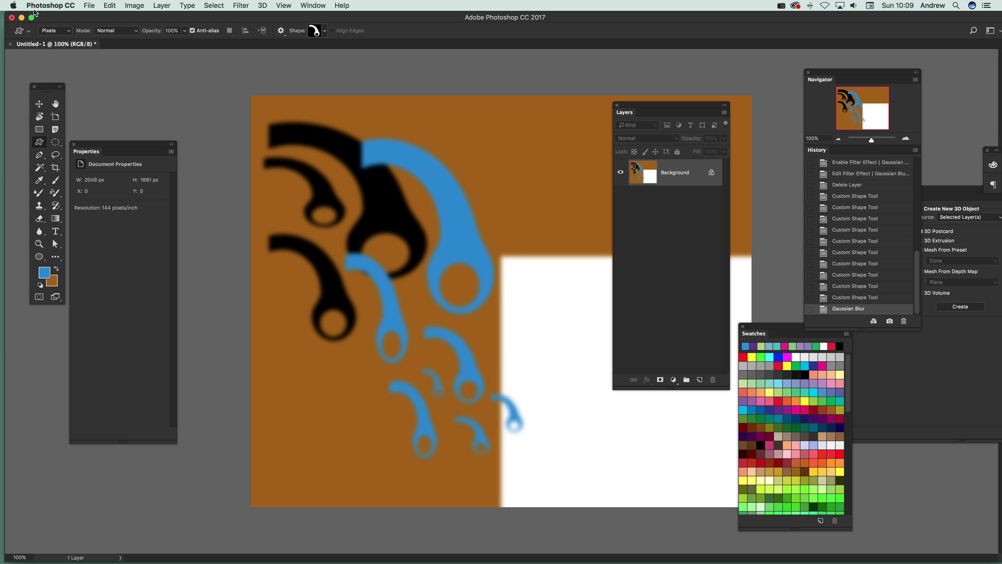
left_click(161, 7)
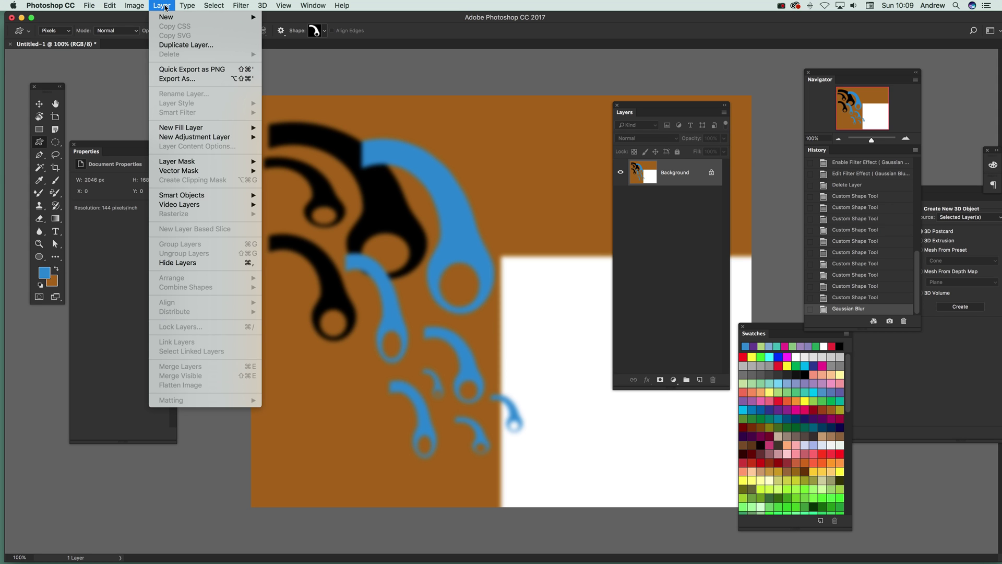
mouse_move(166, 18)
left_click(284, 21)
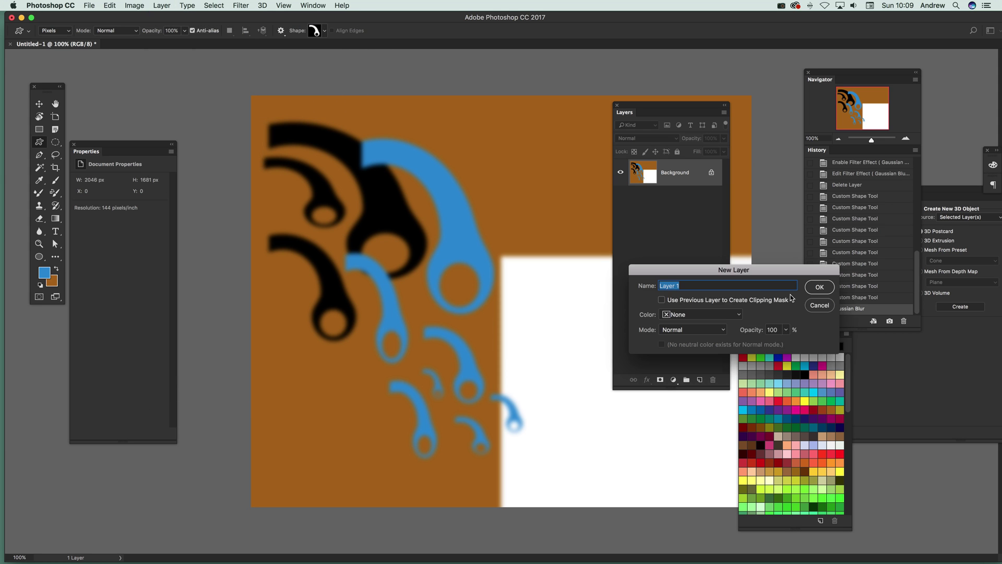
left_click(817, 289)
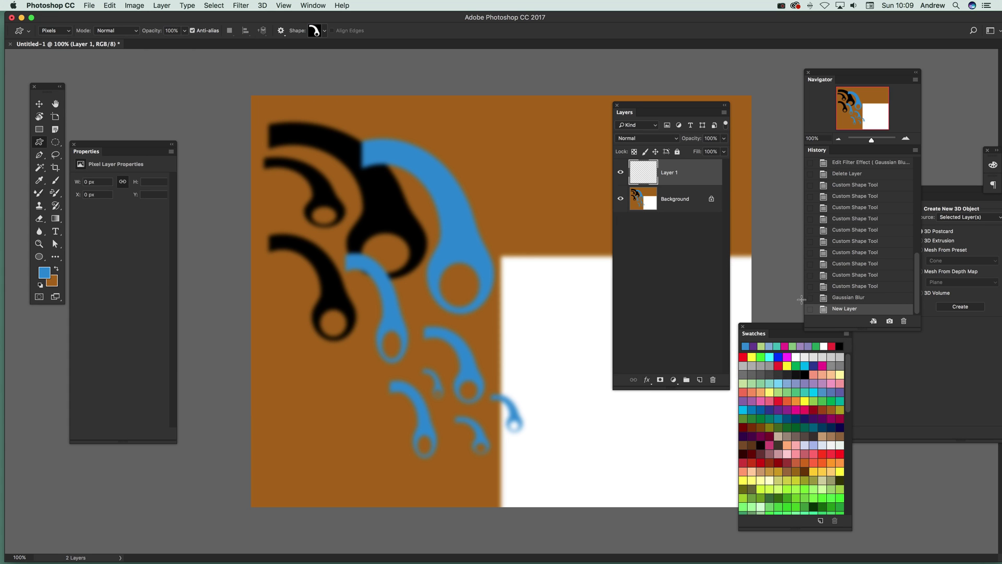
Choose yellow as the foreground colour and draw seven yellow hooks of varying sizes on the new layer
left_click(805, 400)
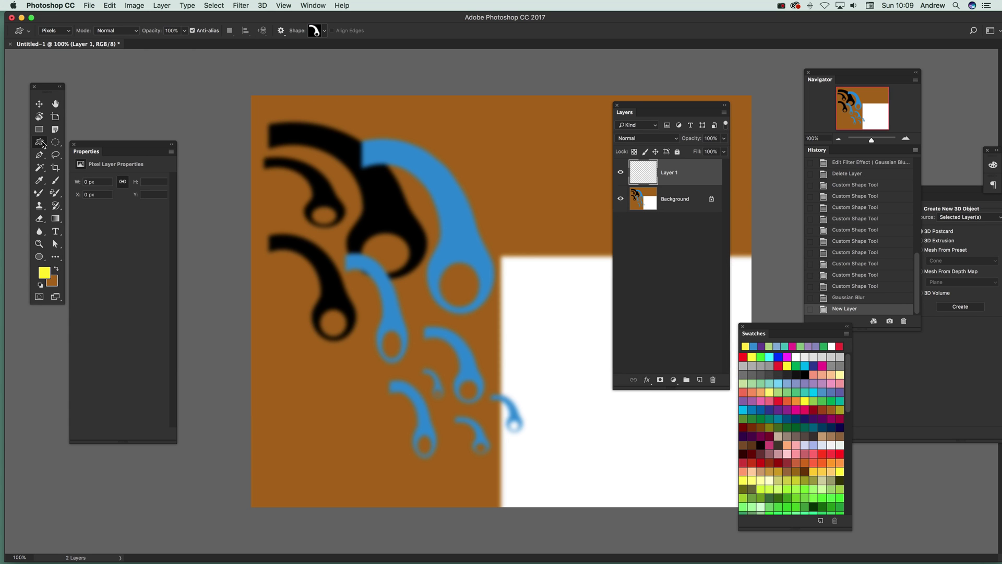
mouse_move(355, 116)
left_mouse_down()
mouse_move(446, 178)
mouse_move(454, 227)
left_mouse_up()
left_click_drag(338, 200, 407, 272)
mouse_move(311, 245)
left_mouse_down()
mouse_move(371, 328)
mouse_move(410, 314)
mouse_move(430, 351)
mouse_move(409, 391)
left_mouse_up()
left_click_drag(442, 335, 467, 369)
left_click_drag(474, 330, 502, 369)
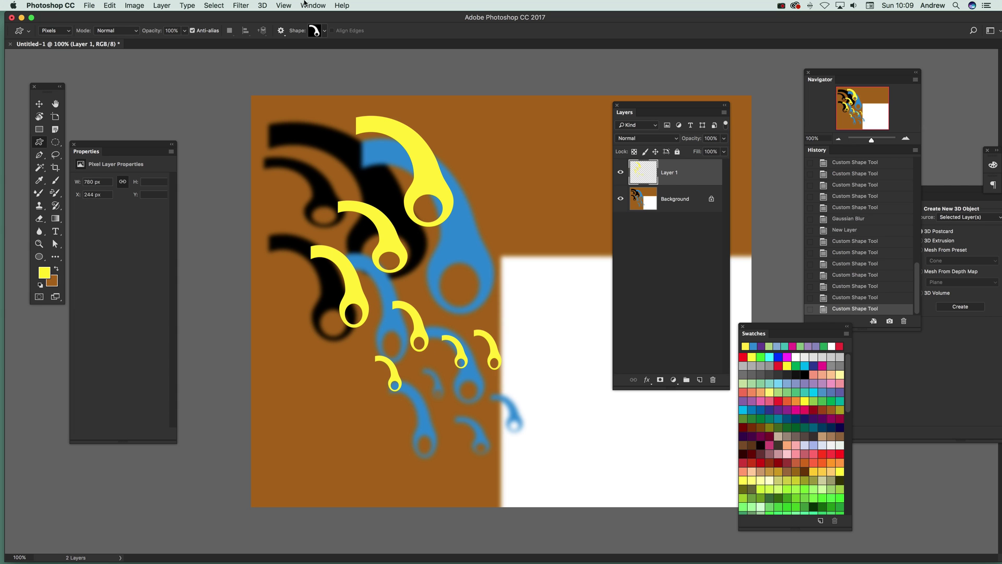
Apply a smooth Inner Bevel to the yellow hooks with depth 511%, size 49 px and soften 8 px
left_click(162, 5)
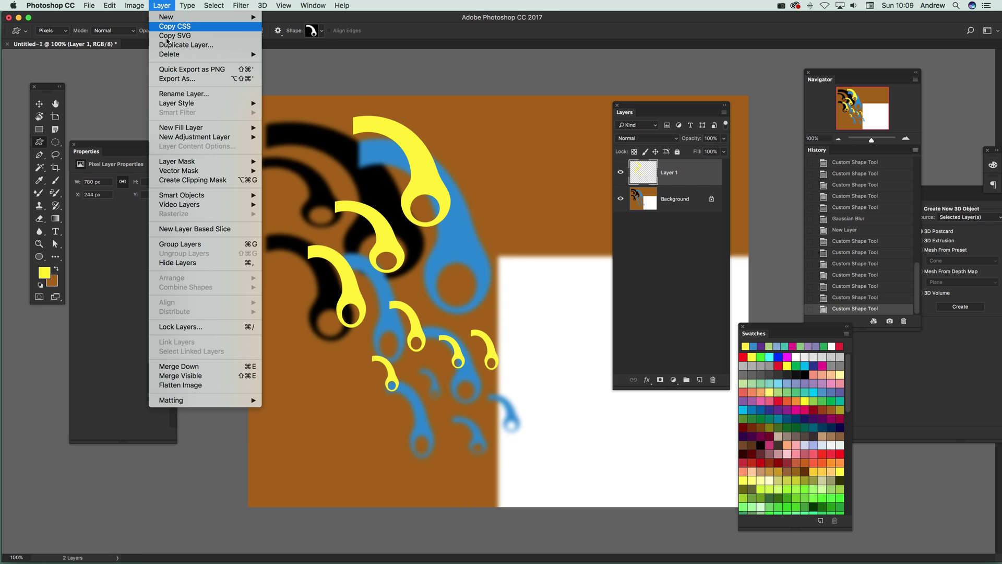
mouse_move(186, 103)
left_click(312, 117)
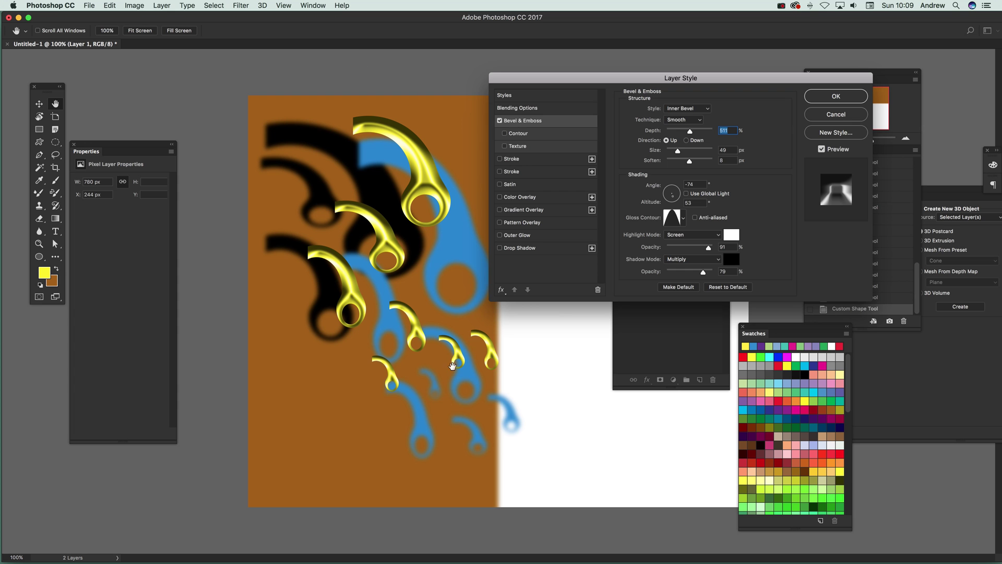
left_click(835, 96)
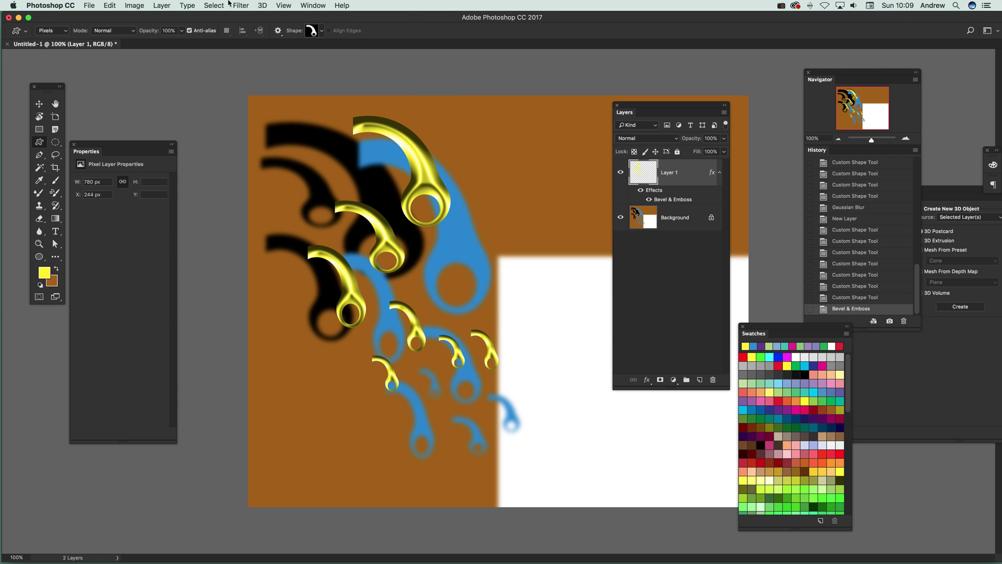
Create a 3D extrusion from the yellow hooks layer, turned at an angle, with an extrusion depth of about 41.7 px
left_click(262, 5)
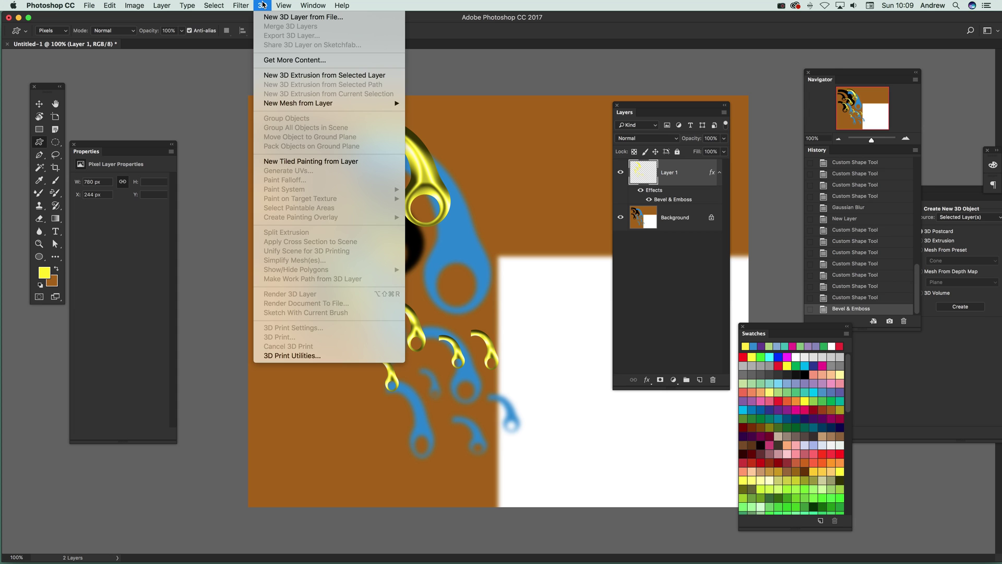
left_click(300, 78)
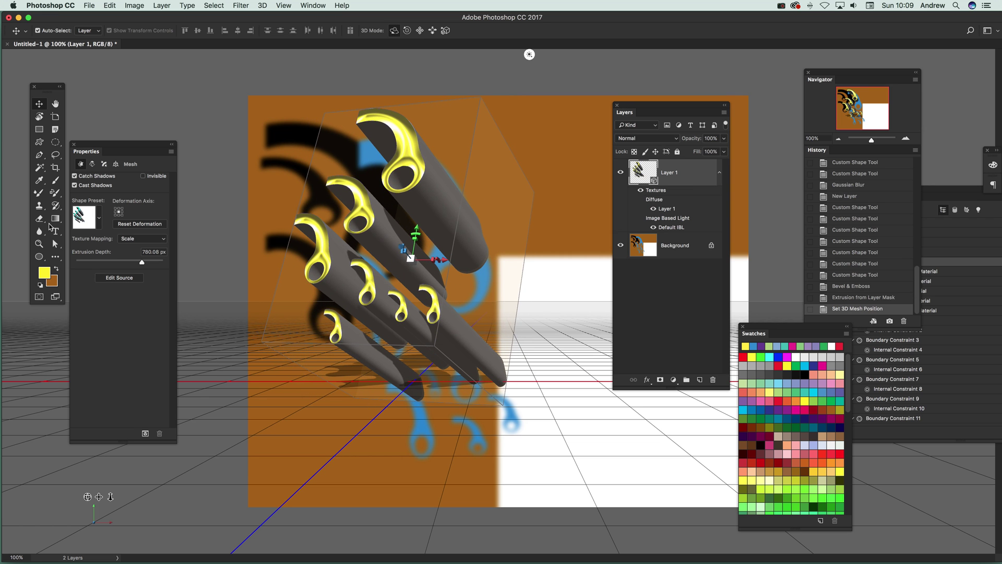
left_click_drag(141, 262, 120, 262)
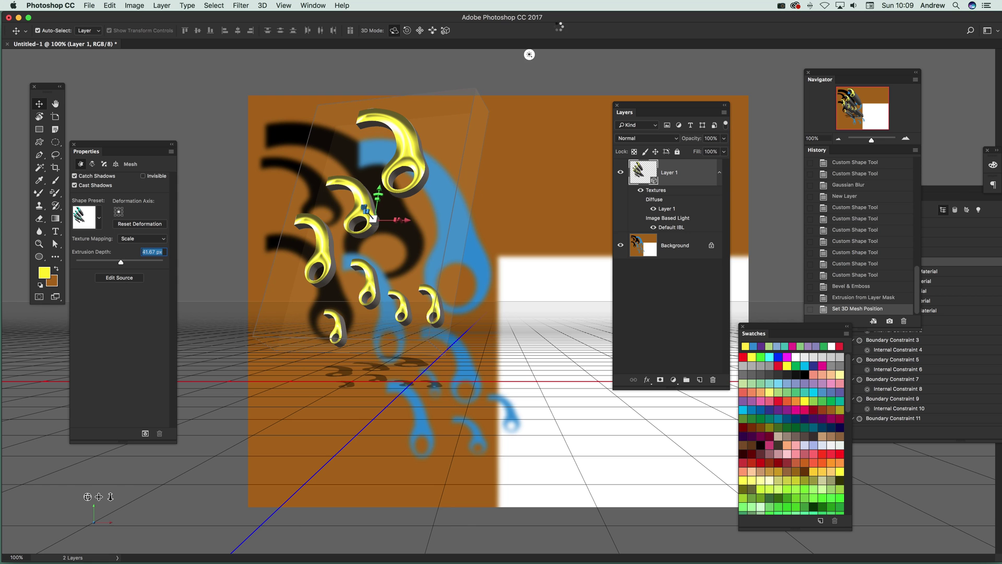
Flatten the image to merge the extruded 3D hooks with the Background
left_click(159, 5)
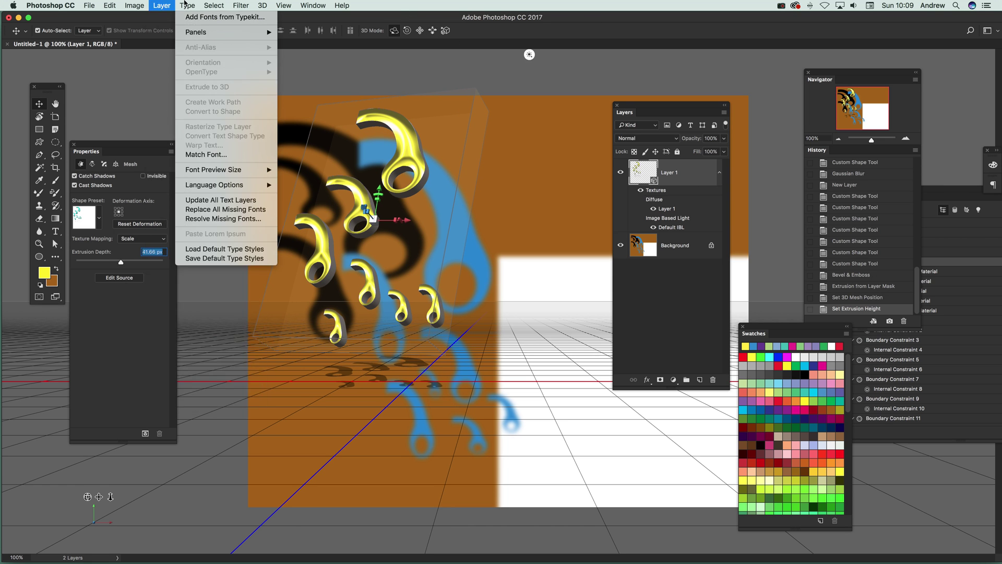
left_click(198, 384)
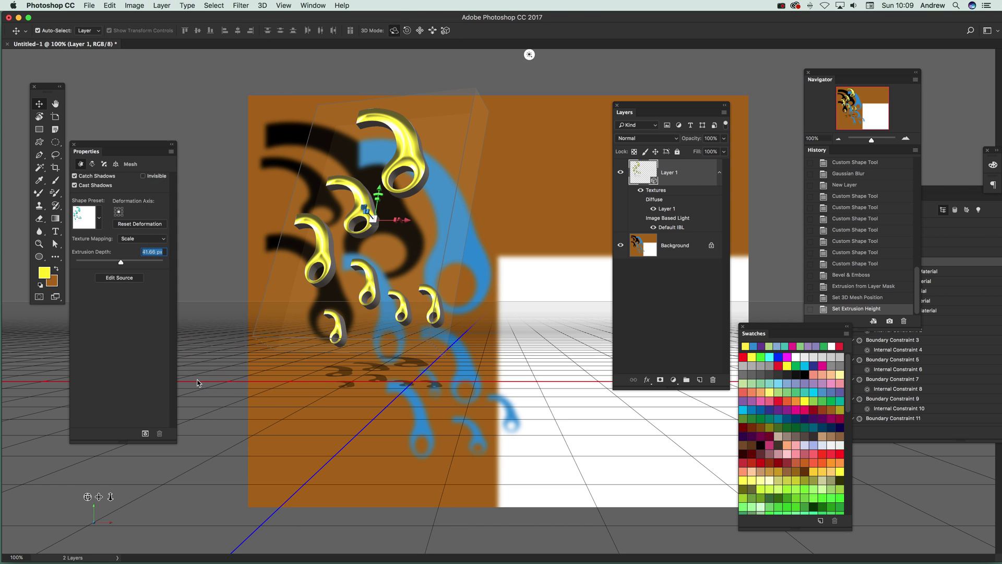
left_click(581, 190)
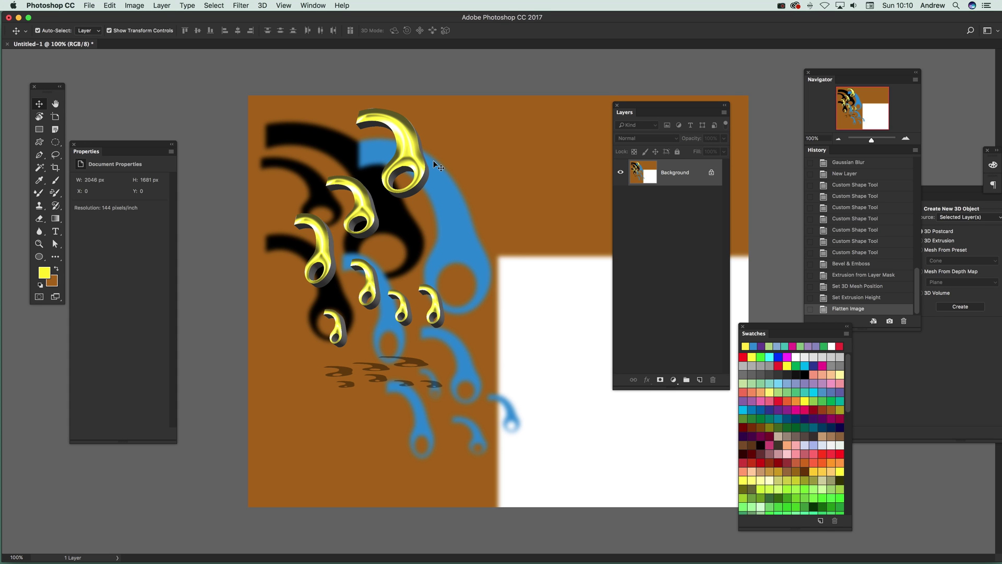
Show the Timeline and create a video timeline for the flattened image
left_click(311, 6)
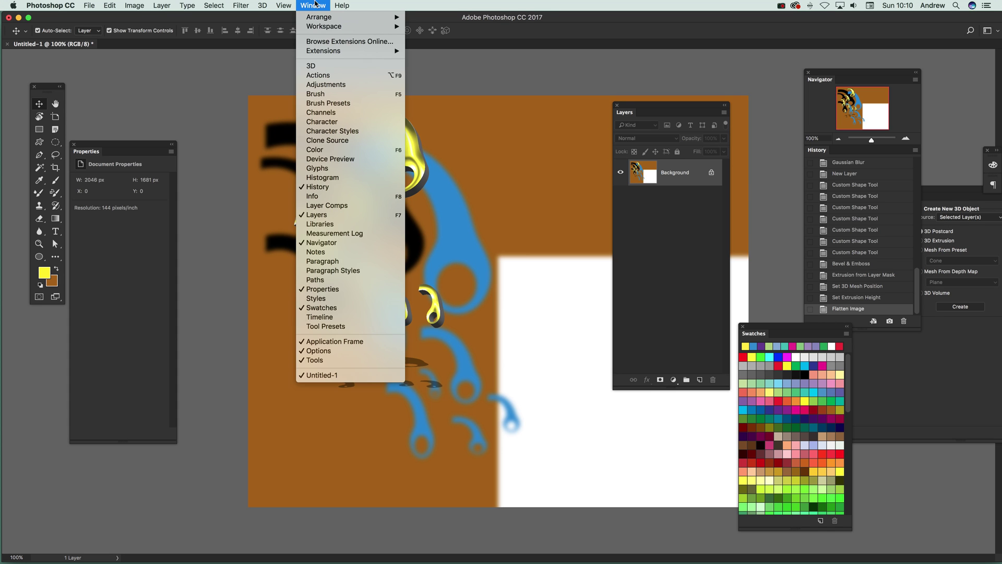
left_click(360, 317)
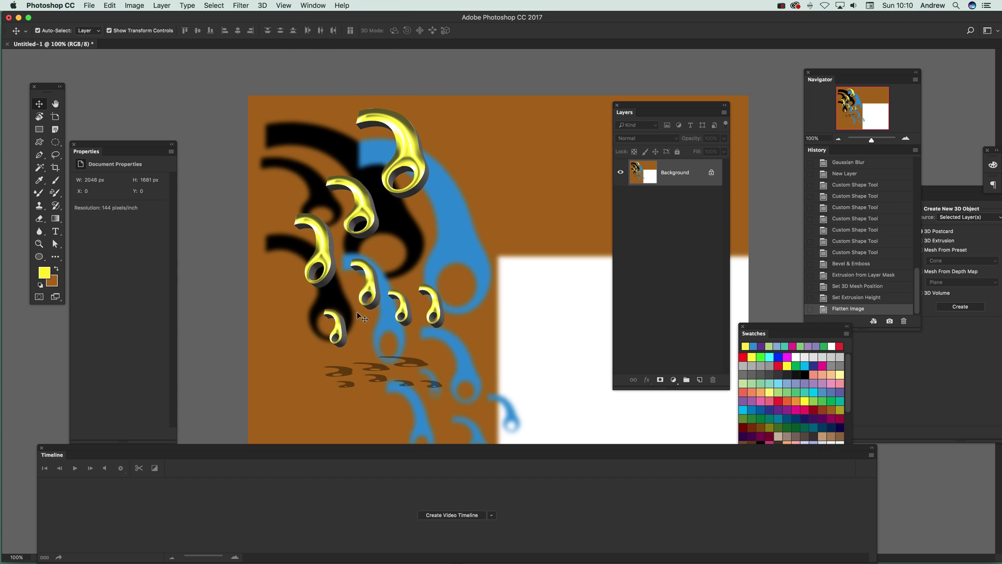
left_click(450, 516)
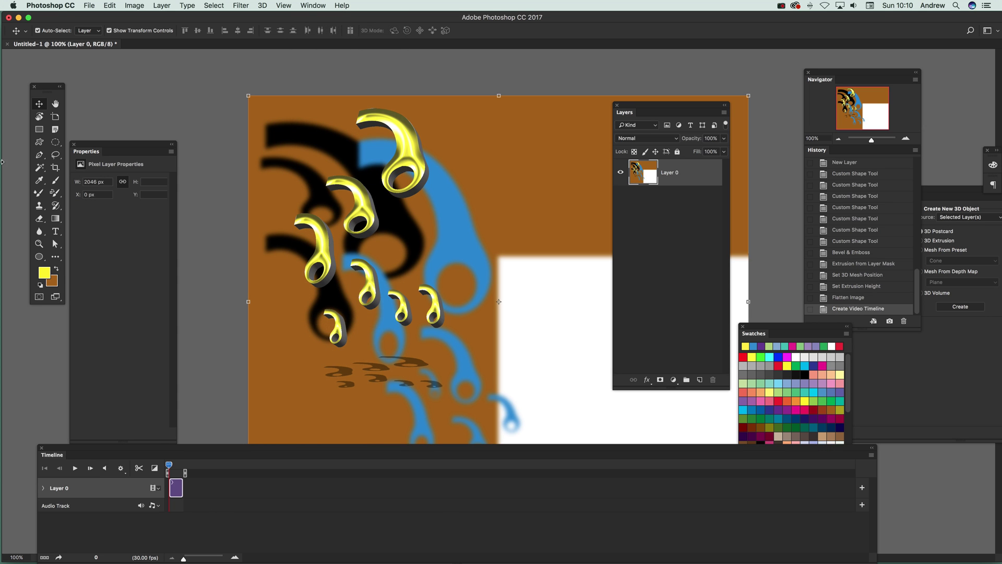
Draw a large yellow hook in Pixels mode on the brown area to the right of the bevelled hooks
left_click(39, 142)
left_click_drag(451, 119, 569, 263)
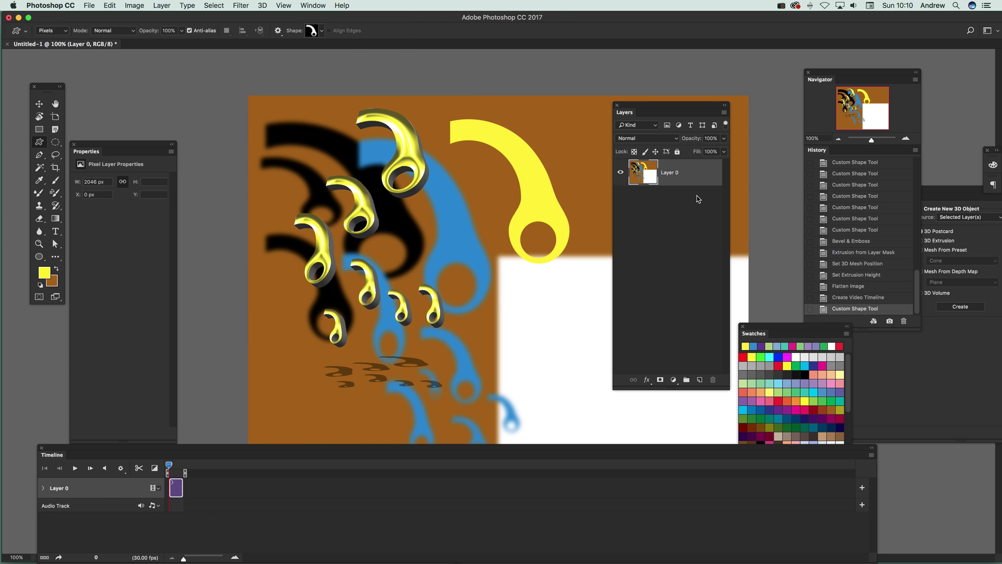
Draw a yellow hook about 328 by 490 px as a separate shape layer and expand its animation properties in the timeline
left_click(59, 31)
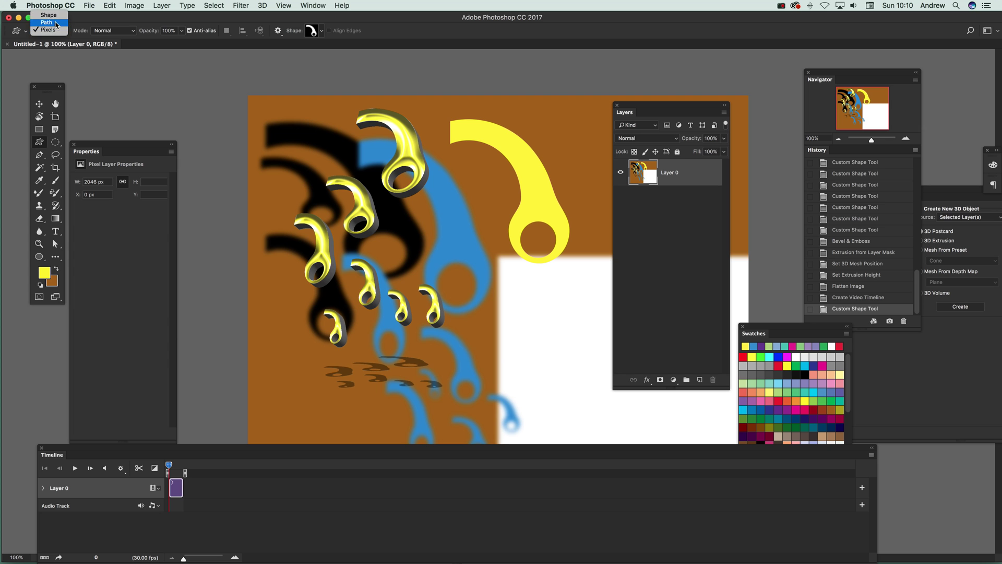
left_click(55, 16)
left_click_drag(451, 230, 530, 347)
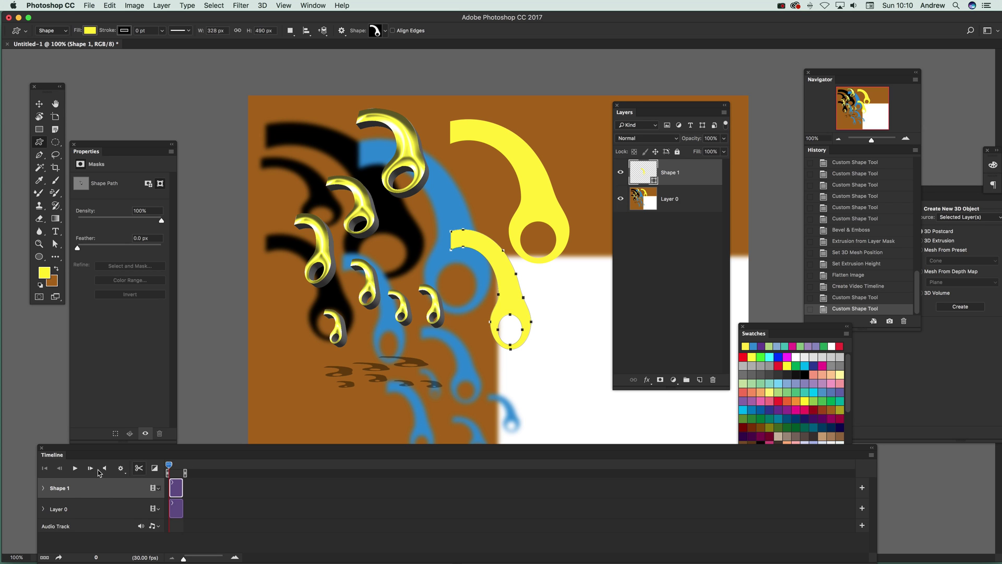
left_click(43, 488)
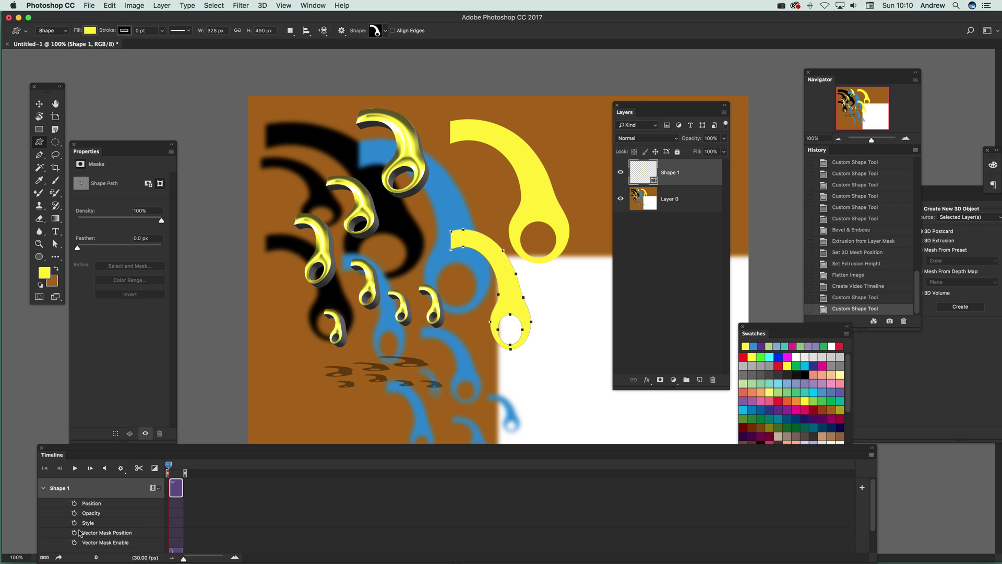